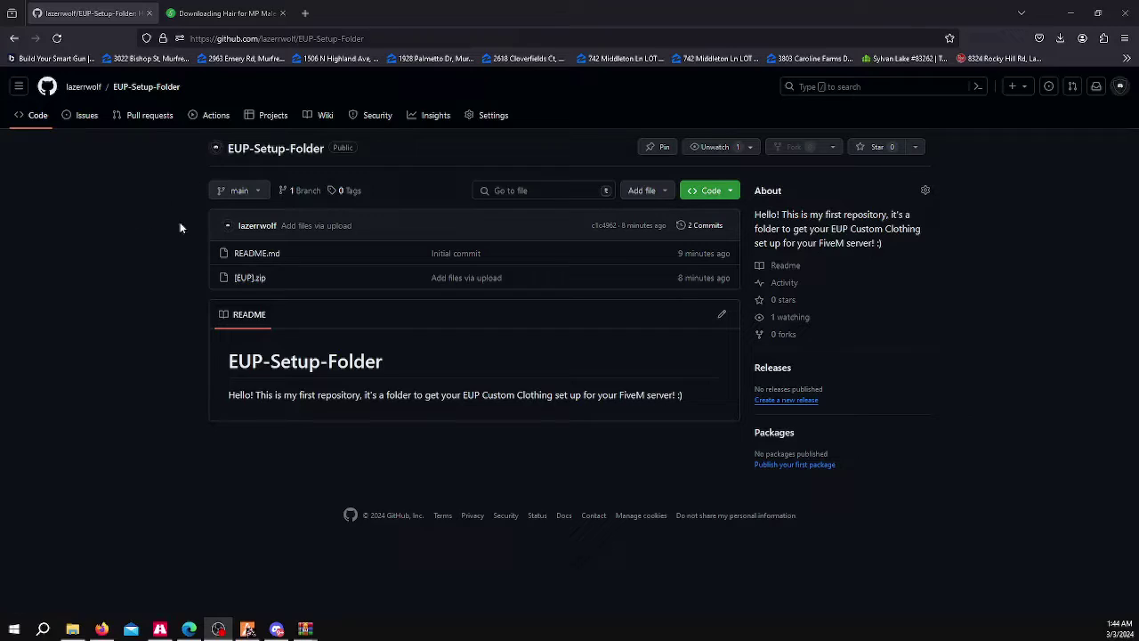
Download the EUP-Setup-Folder repository from GitHub as a ZIP and open the downloaded archive
click(717, 192)
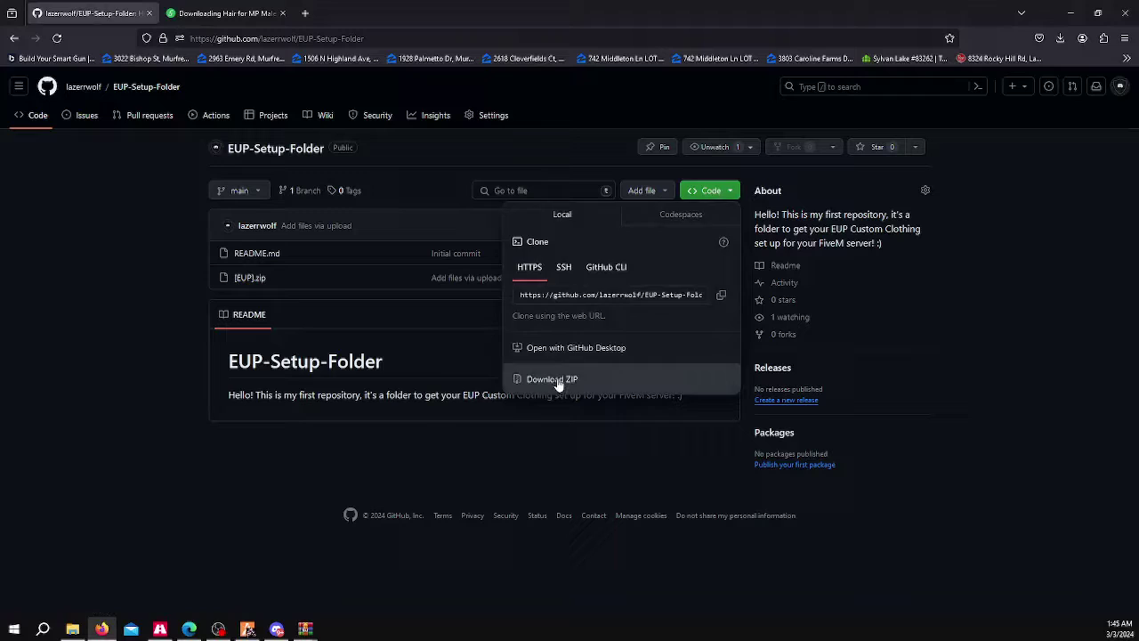
click(525, 379)
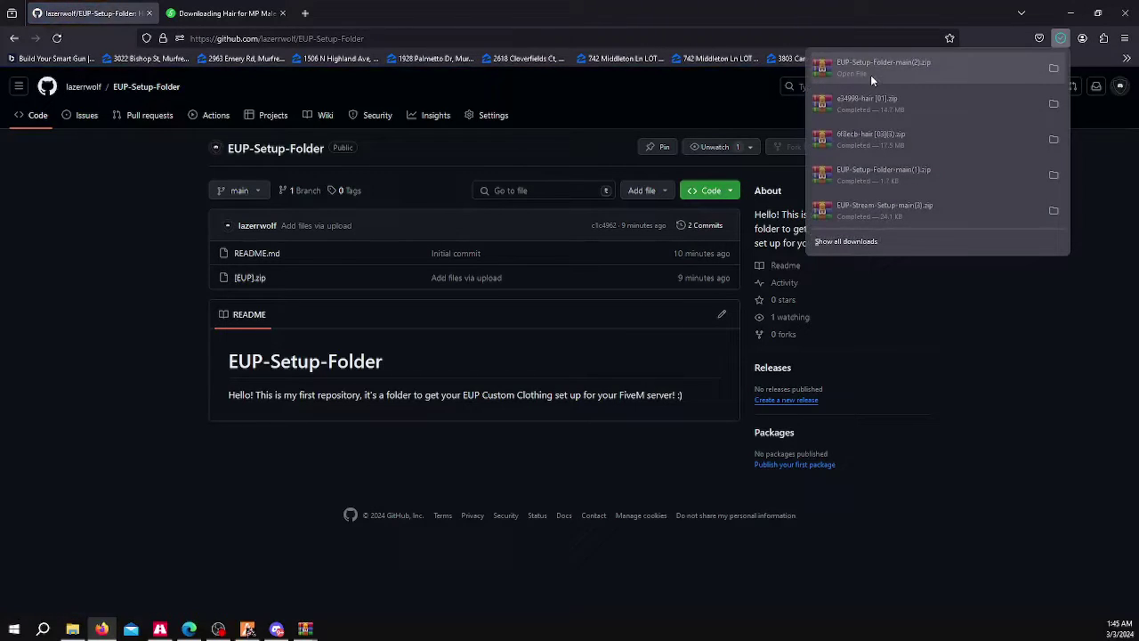
click(859, 79)
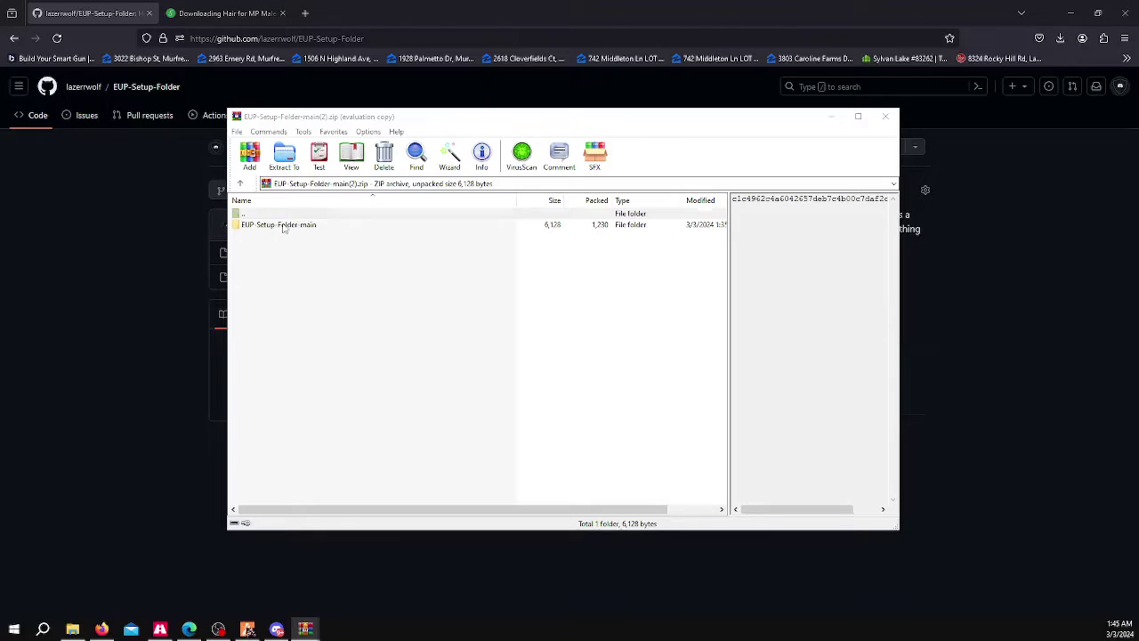
Inspect the contents of [EUP].zip inside the EUP-Setup-Folder-main folder of the archive, and close both archive windows
double_click(282, 226)
double_click(261, 228)
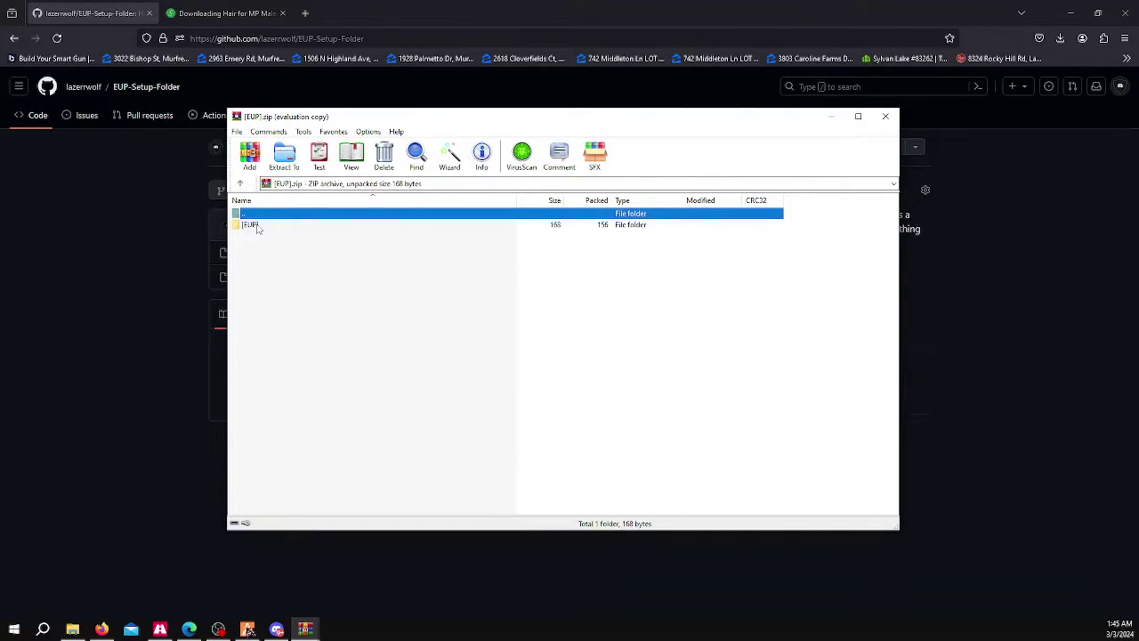
click(626, 327)
click(885, 116)
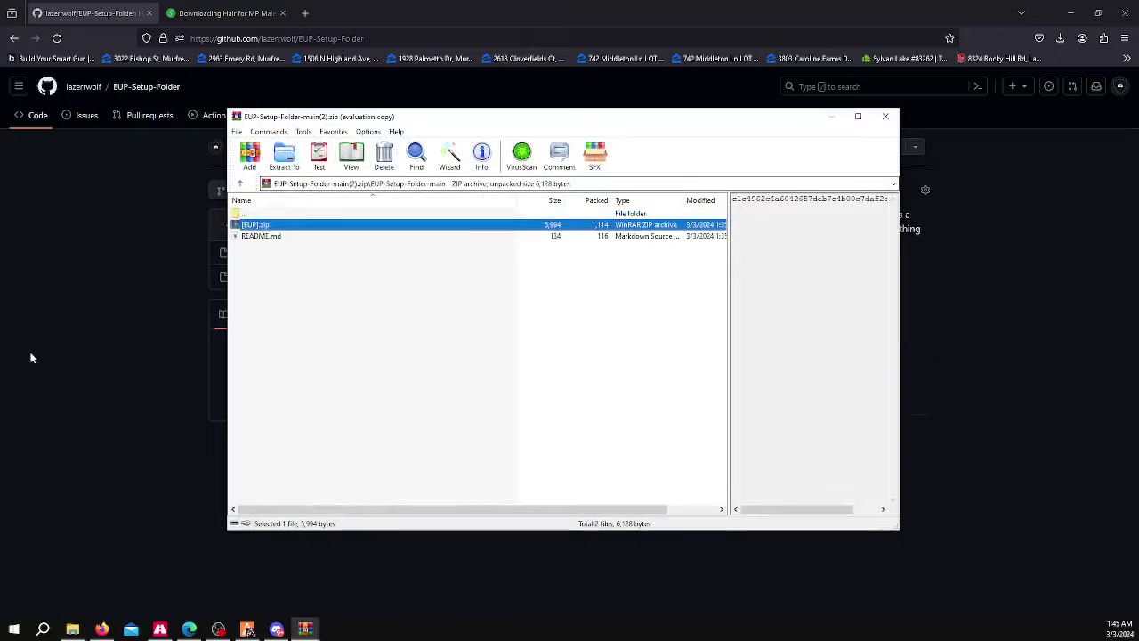
click(888, 117)
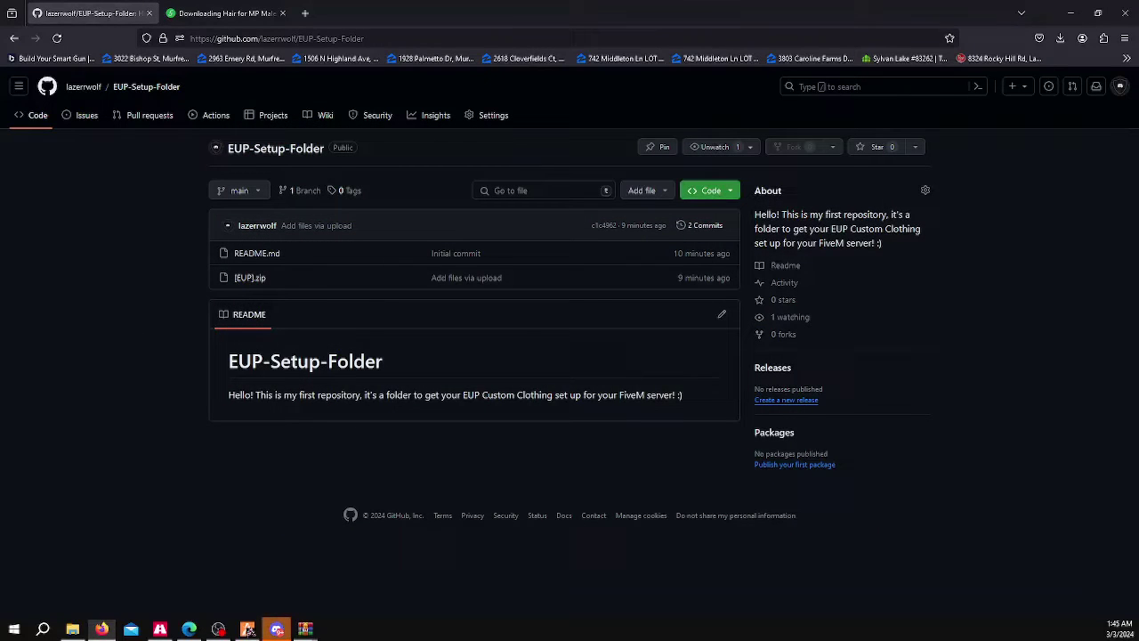
Switch to the resources folder in File Explorer and open the Male-EUP folder inside [EUP]
key(alt+Tab)
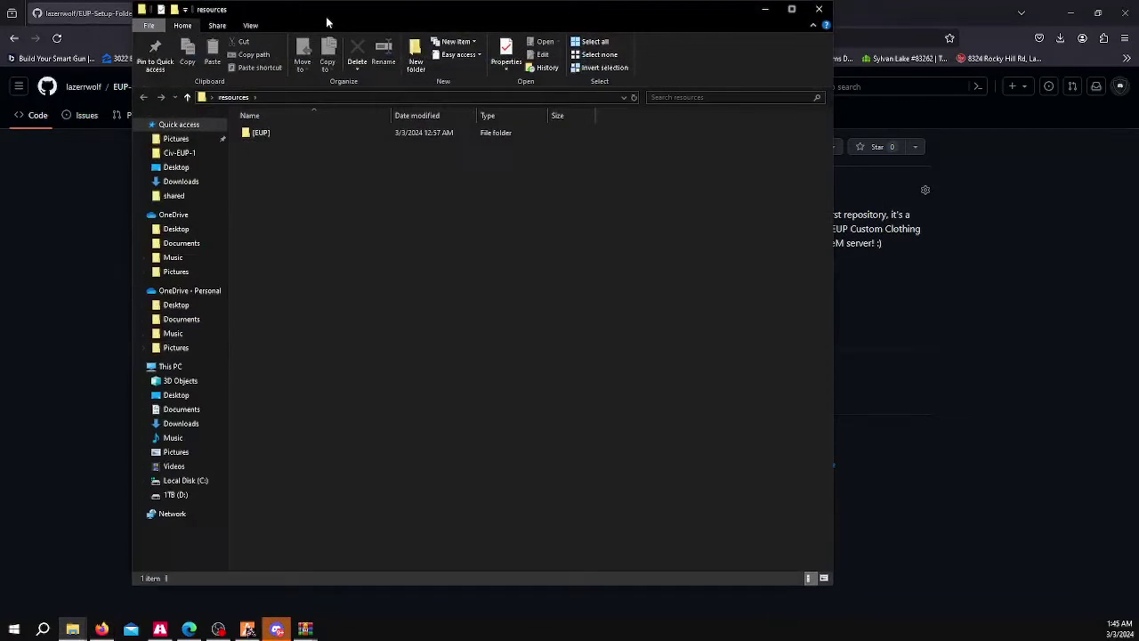
drag(327, 18, 400, 38)
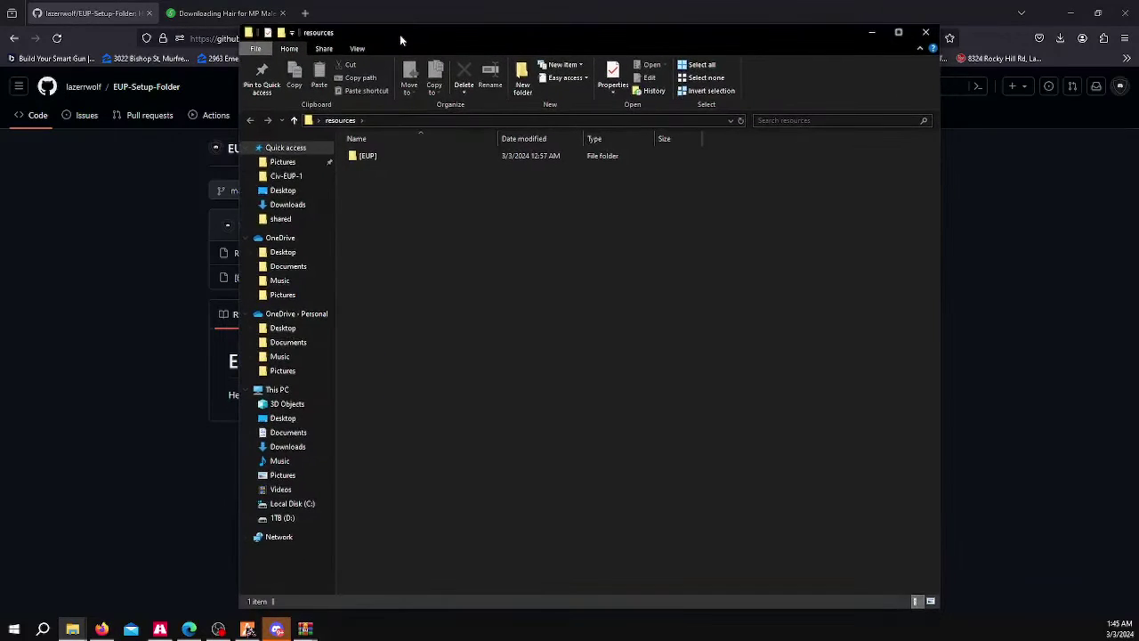
click(371, 160)
double_click(371, 160)
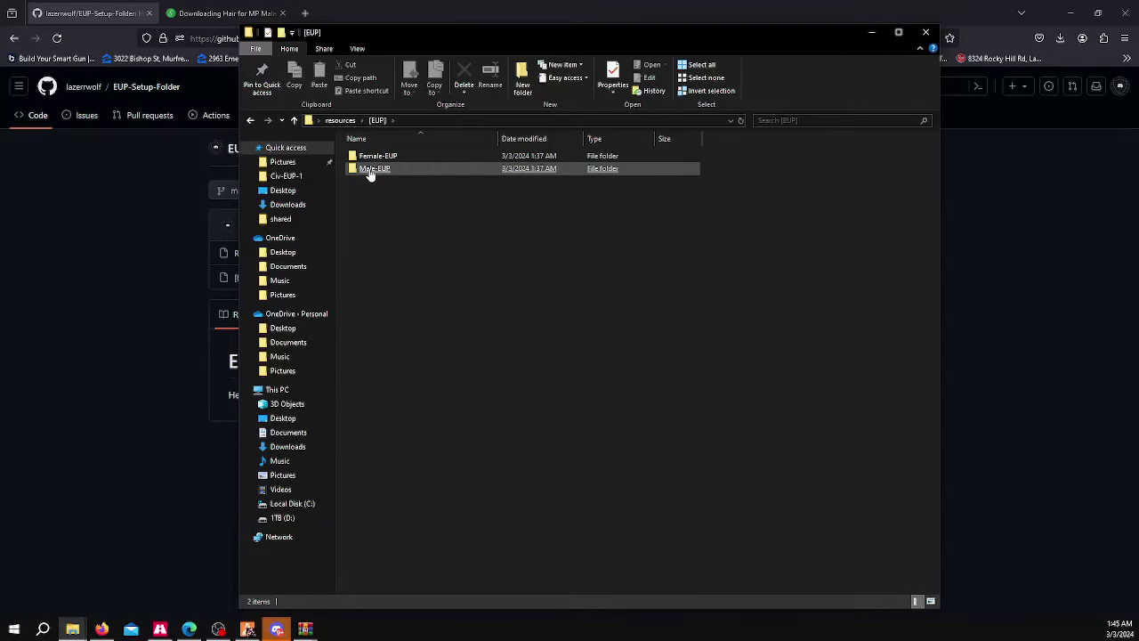
click(370, 173)
double_click(370, 170)
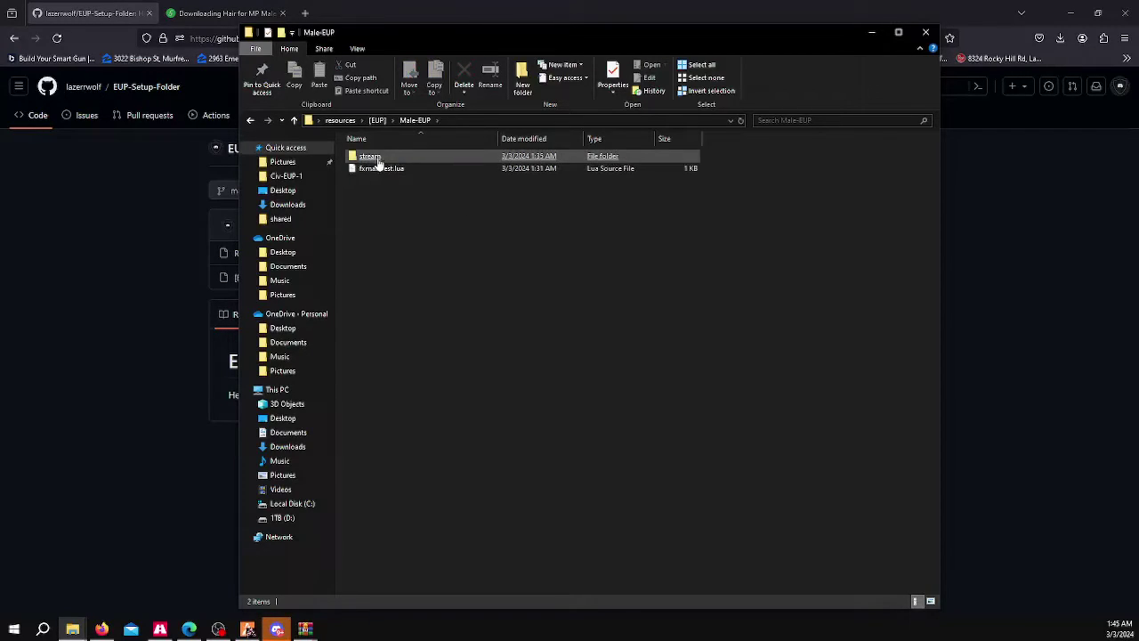
Look over fxmanifest.lua and the clothing category folders inside Male-EUP's stream folder, such as jbib-jacket, accs-tshirts and berd-masks
click(379, 171)
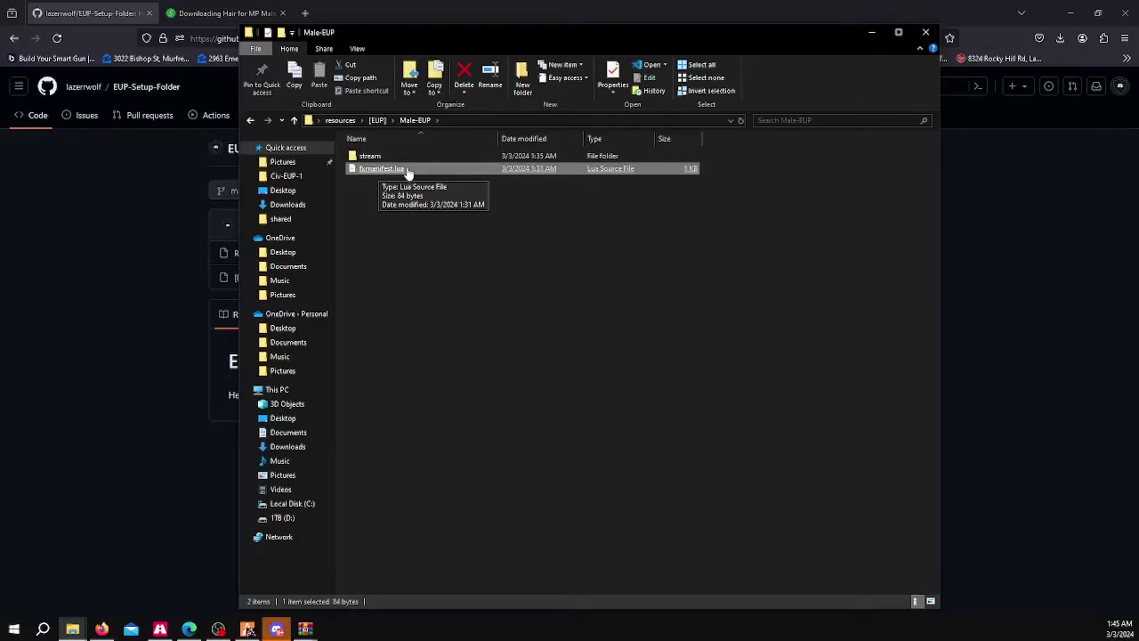
click(373, 159)
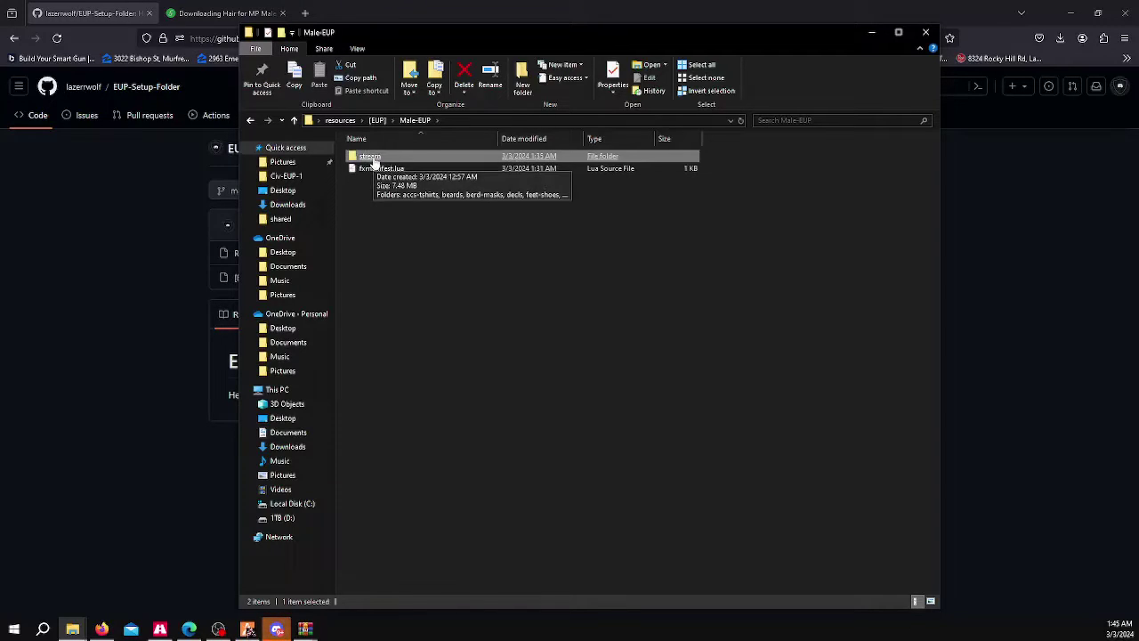
double_click(374, 158)
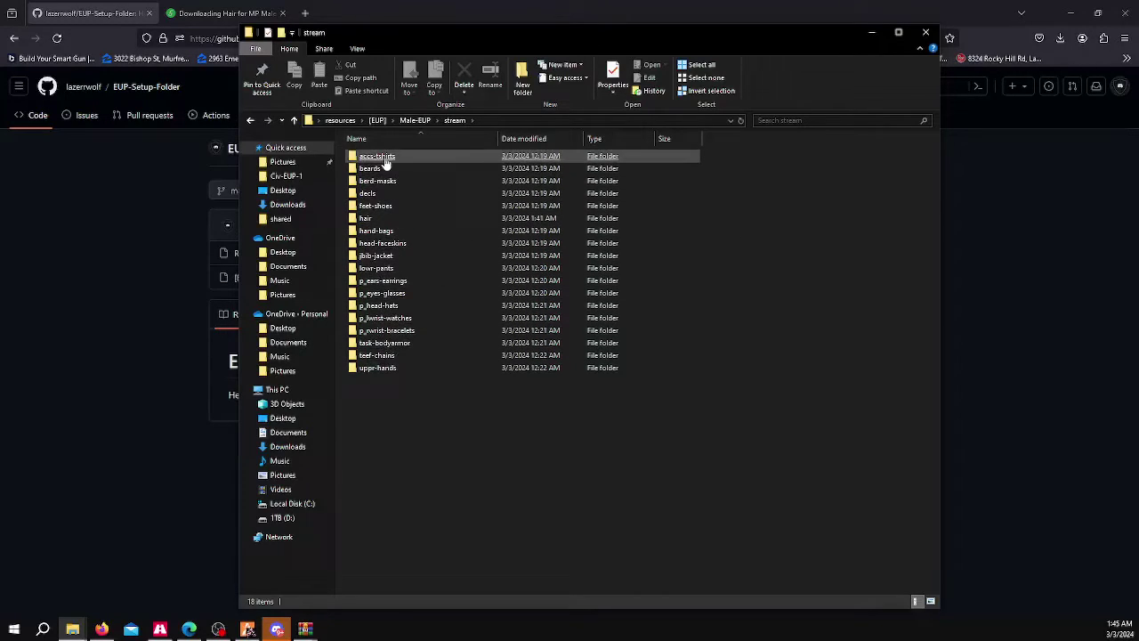
click(384, 256)
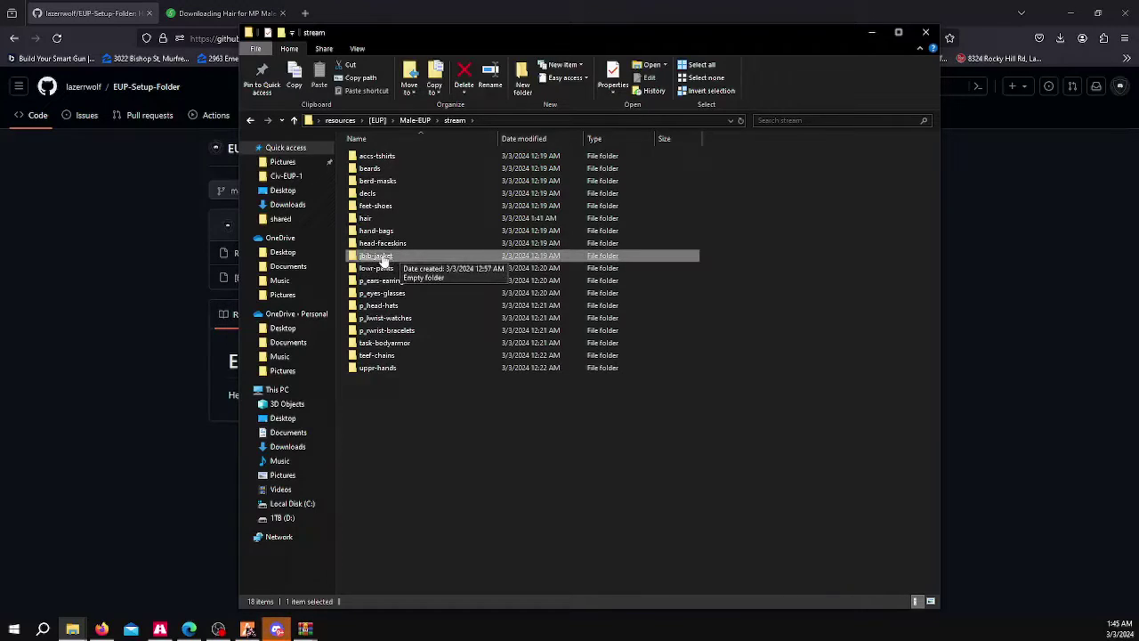
click(398, 157)
click(380, 183)
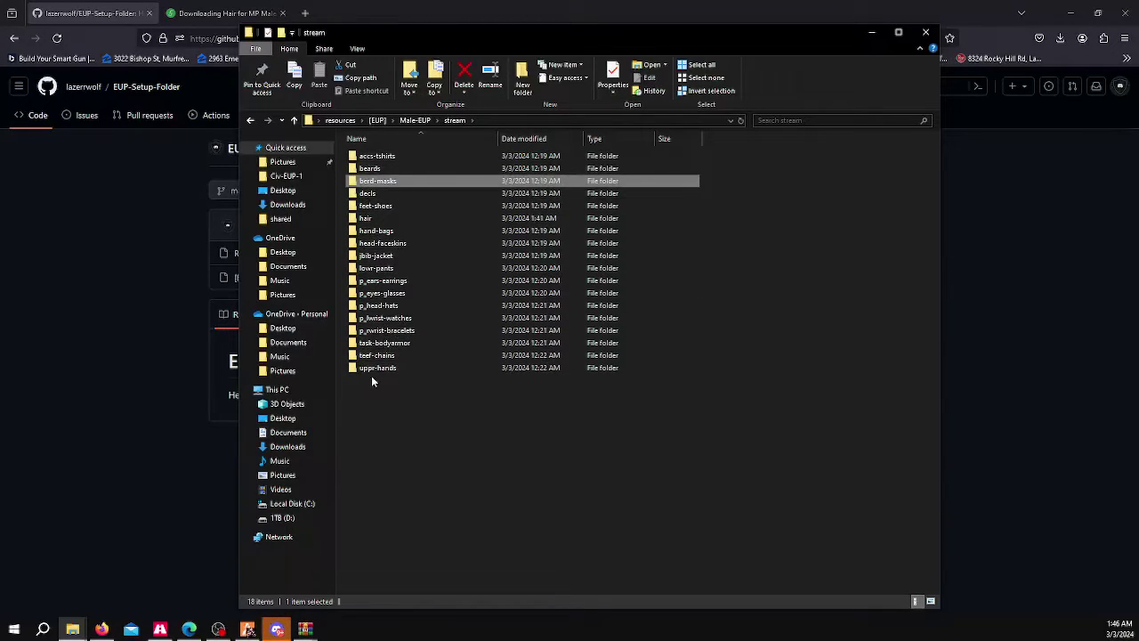
click(372, 233)
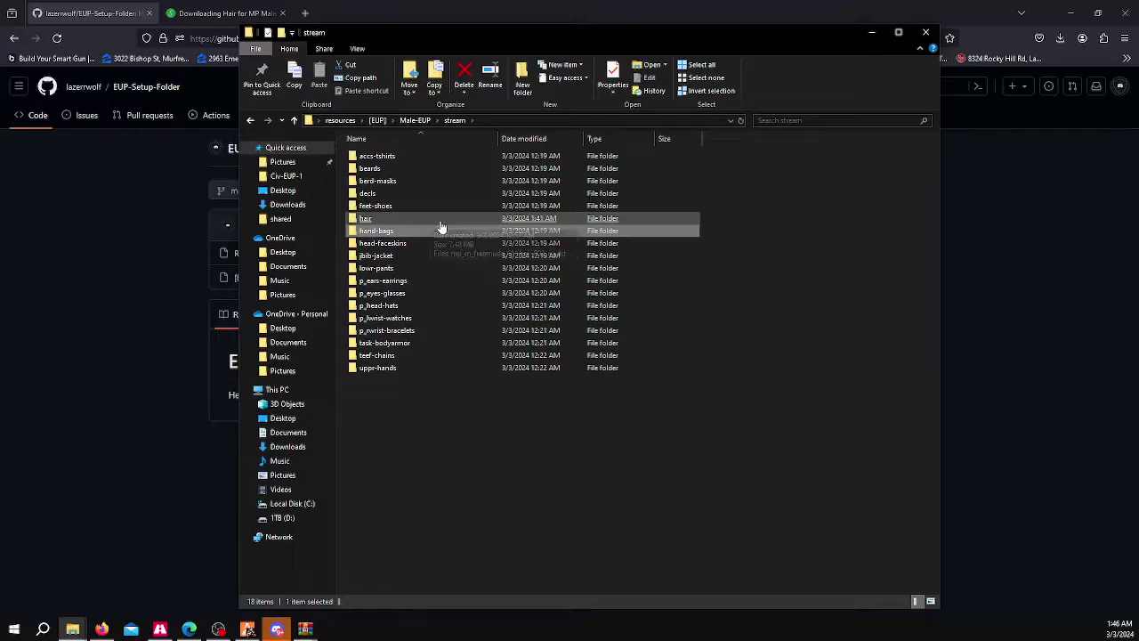
Switch to the browser, return to the Hair for MP Male mod page and close all open WinRAR windows
click(227, 14)
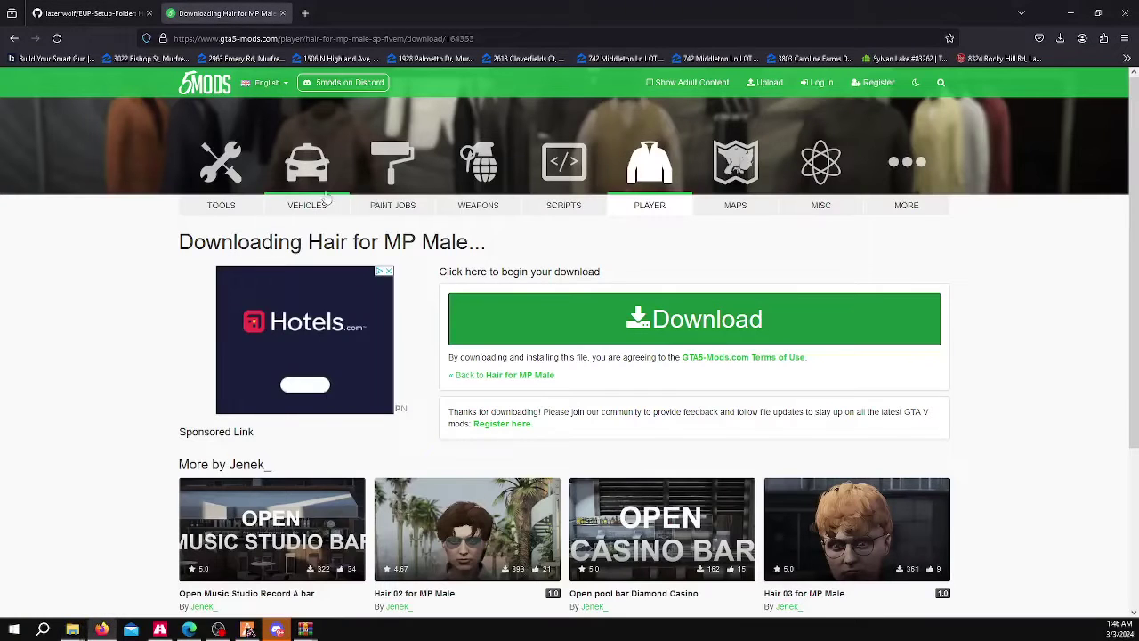
click(14, 39)
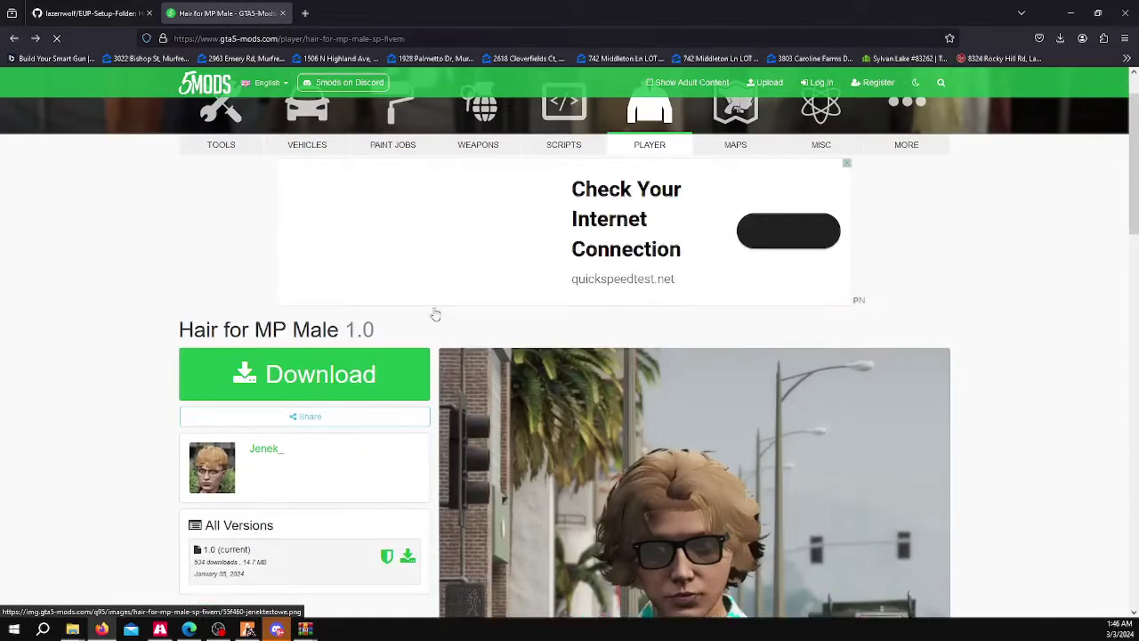
scroll(234, 259, down, 2)
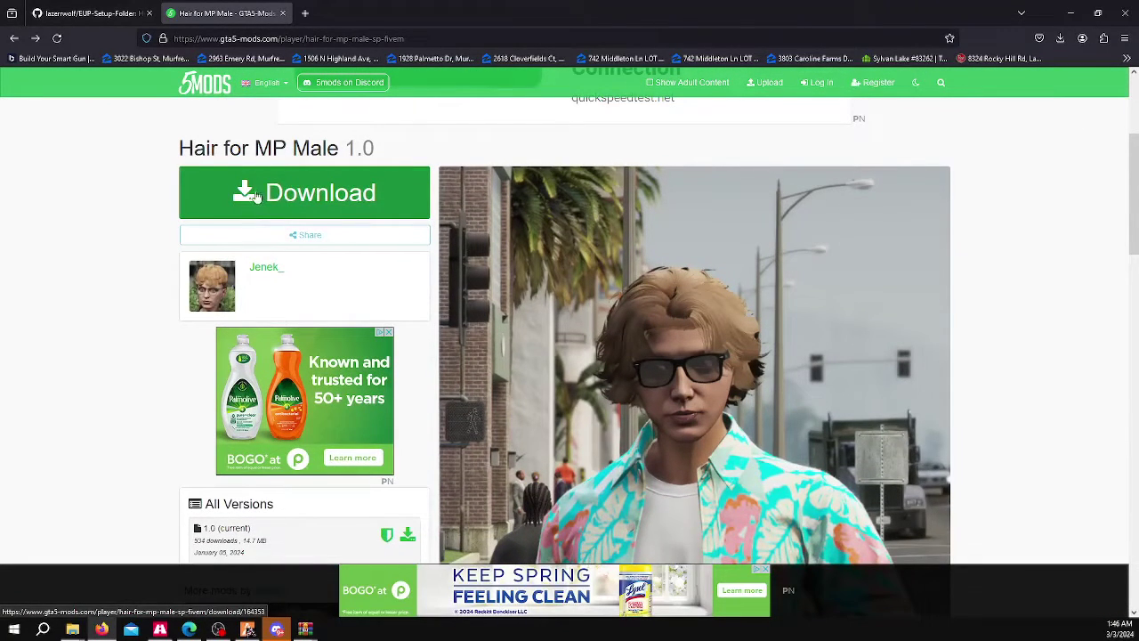
click(263, 206)
right_click(302, 631)
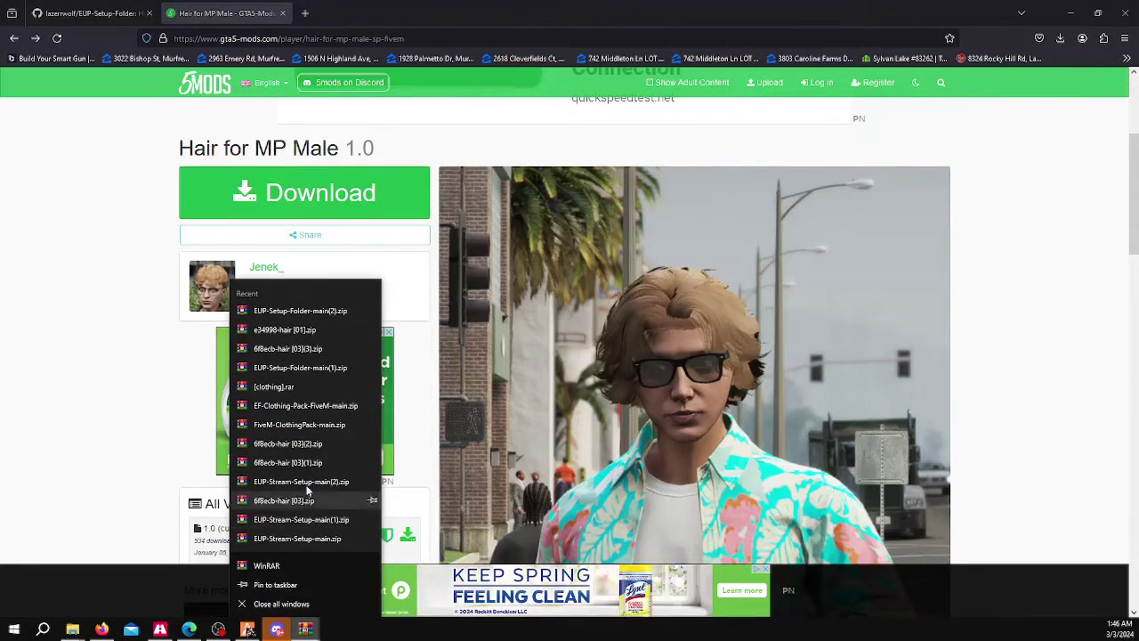
click(272, 607)
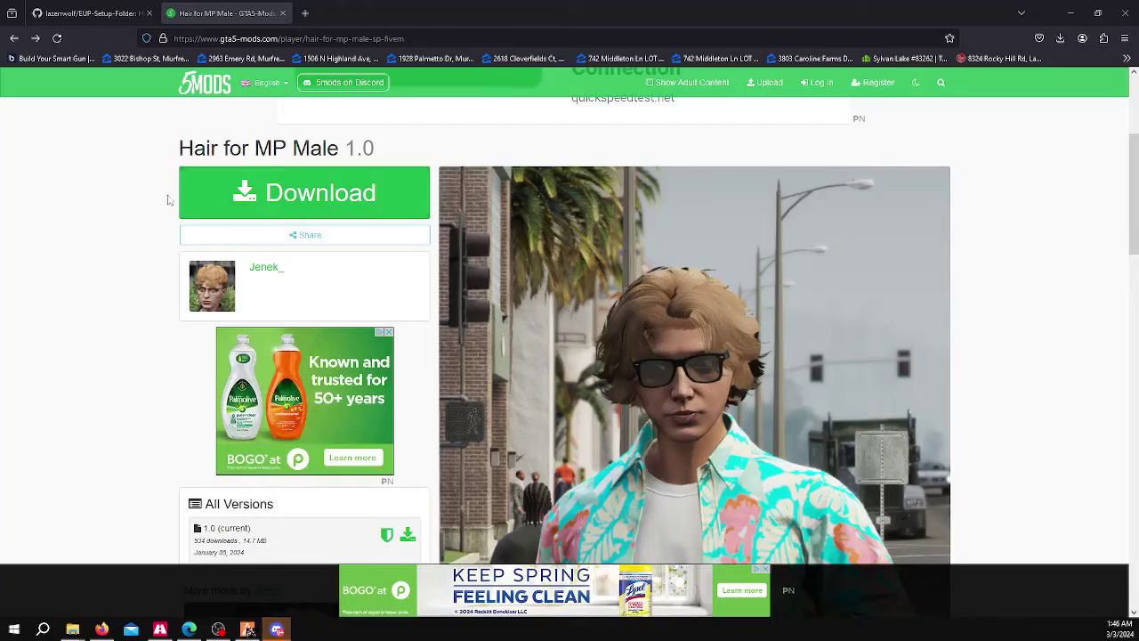
Download the Hair for MP Male mod from GTA5-Mods and open the downloaded hair [01] archive
click(327, 200)
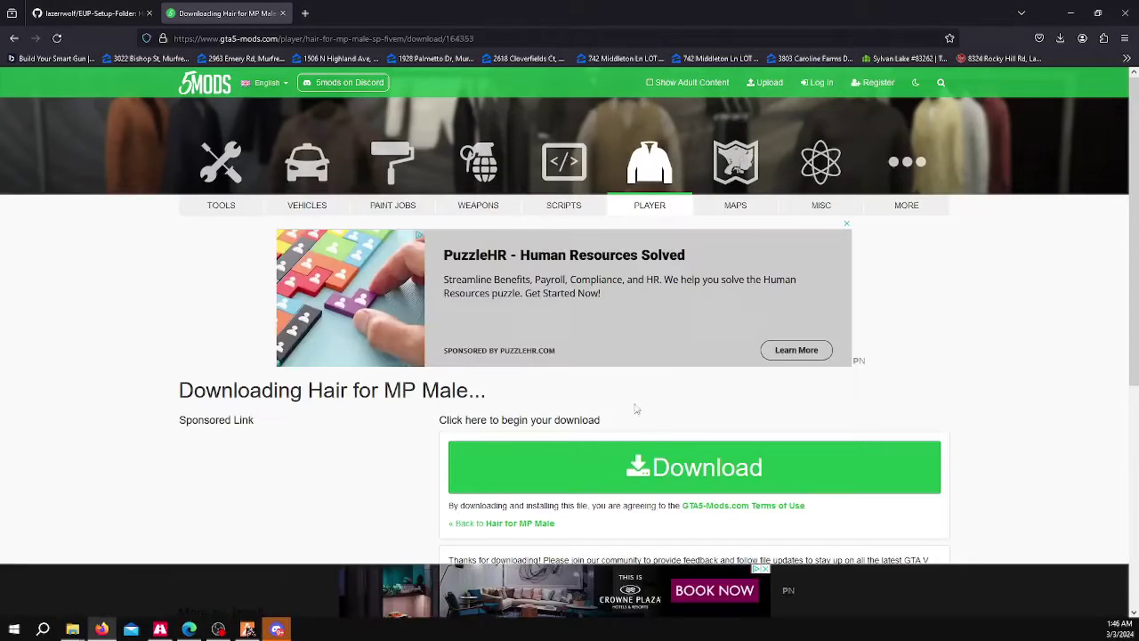
scroll(658, 391, down, 2)
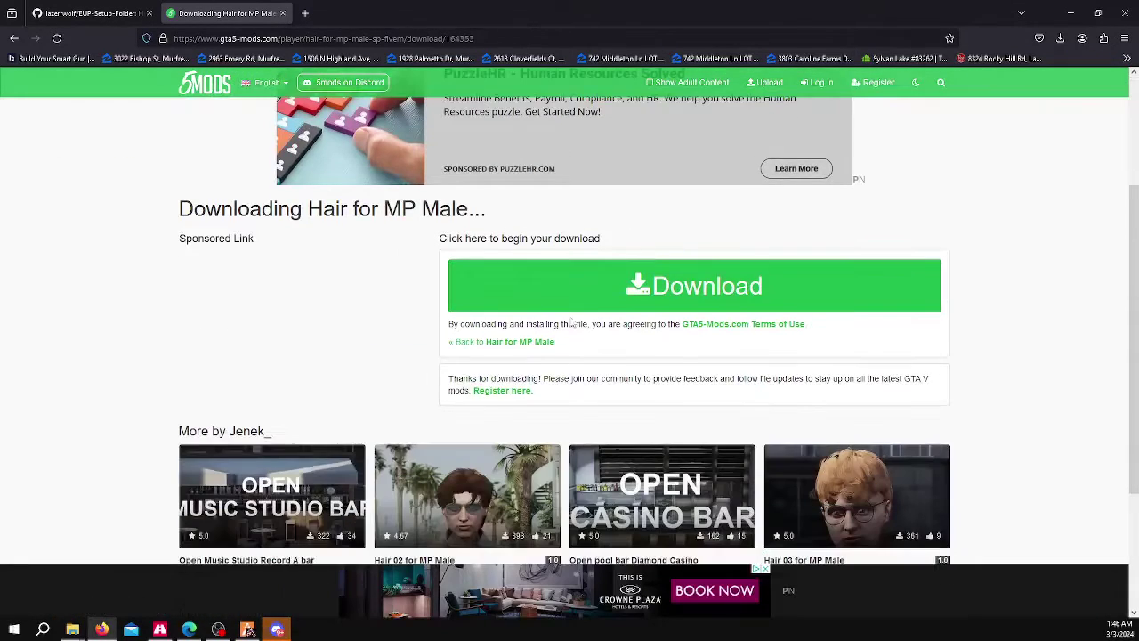
click(692, 292)
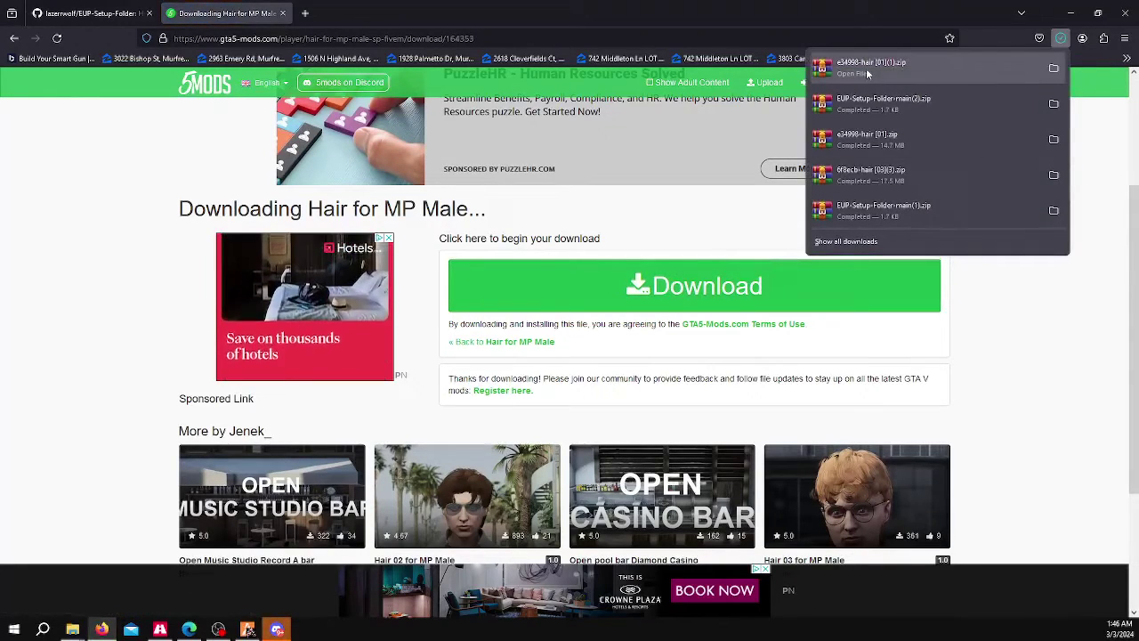
click(898, 68)
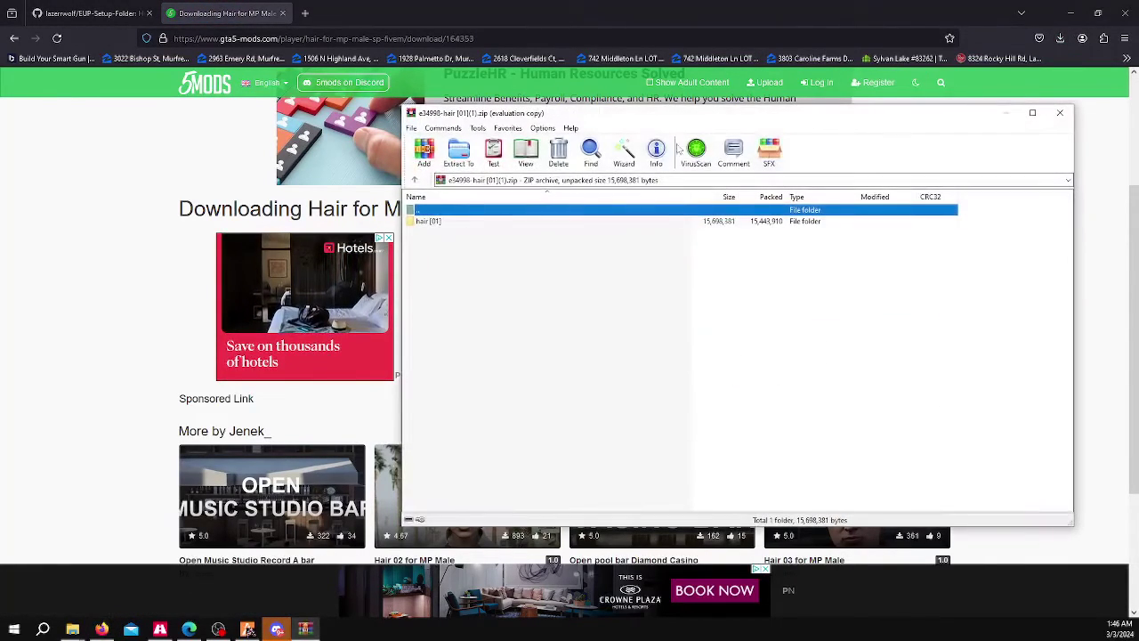
Open the FiveM folder under hair [01] and Male hair [01] in the archive, dismissing the WinRAR license reminder
double_click(428, 221)
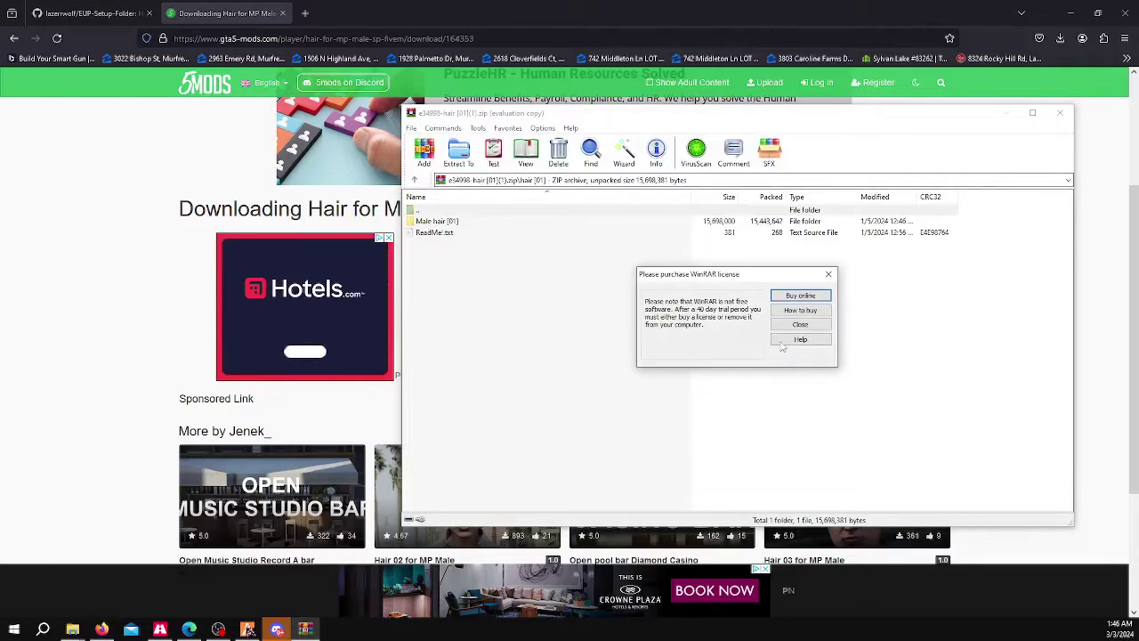
key(Escape)
double_click(426, 221)
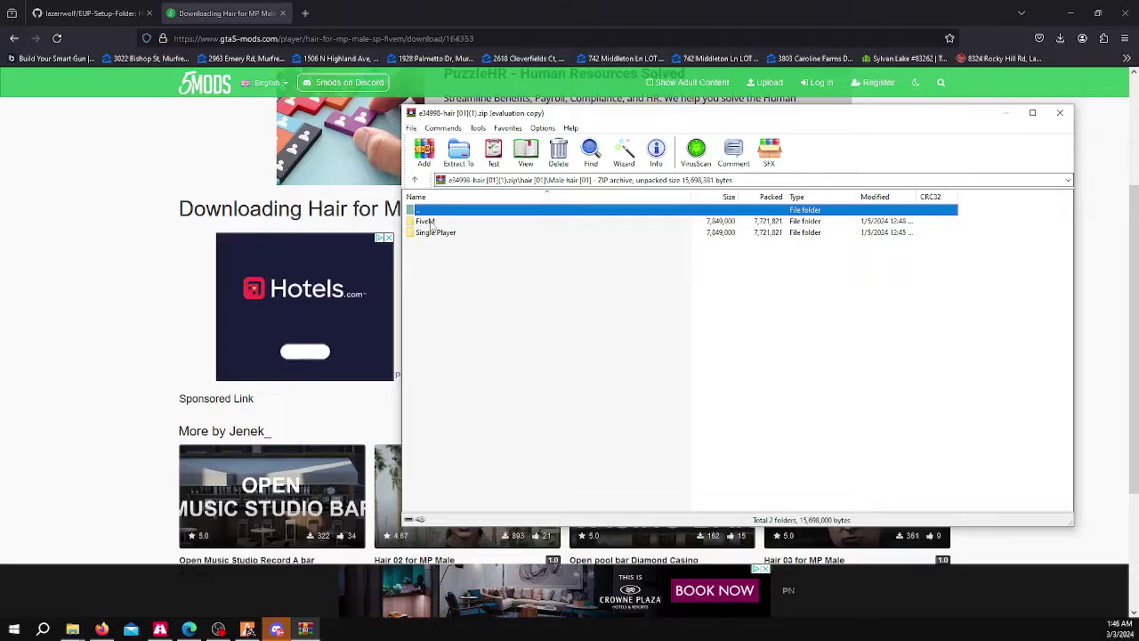
double_click(425, 221)
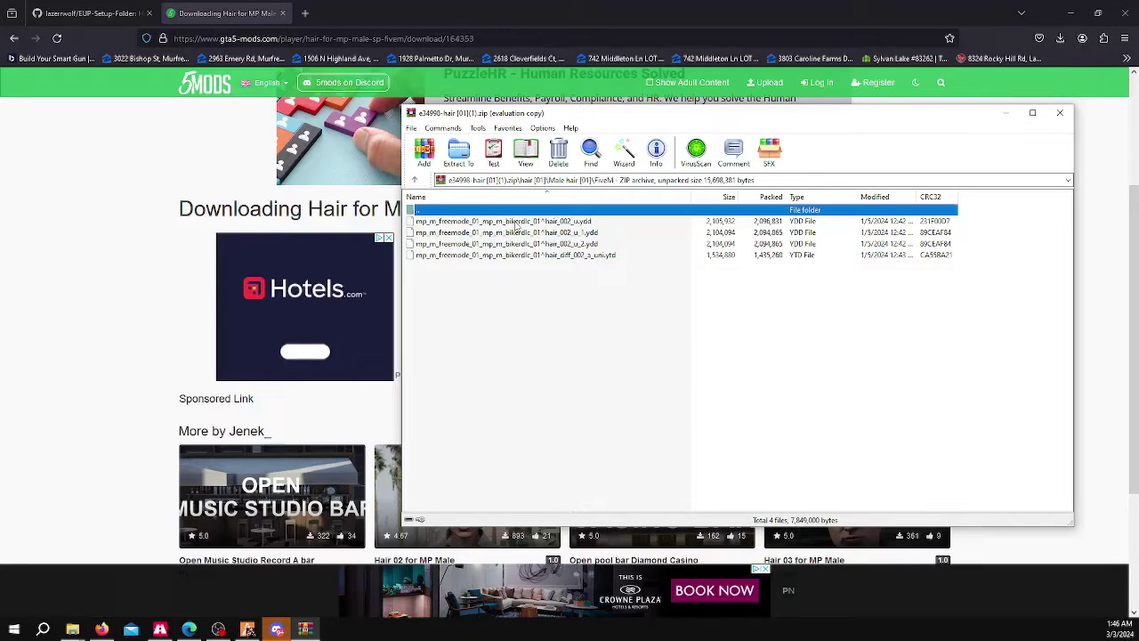
Open the hair folder under [EUP], Male-EUP and stream in the other File Explorer window
click(71, 630)
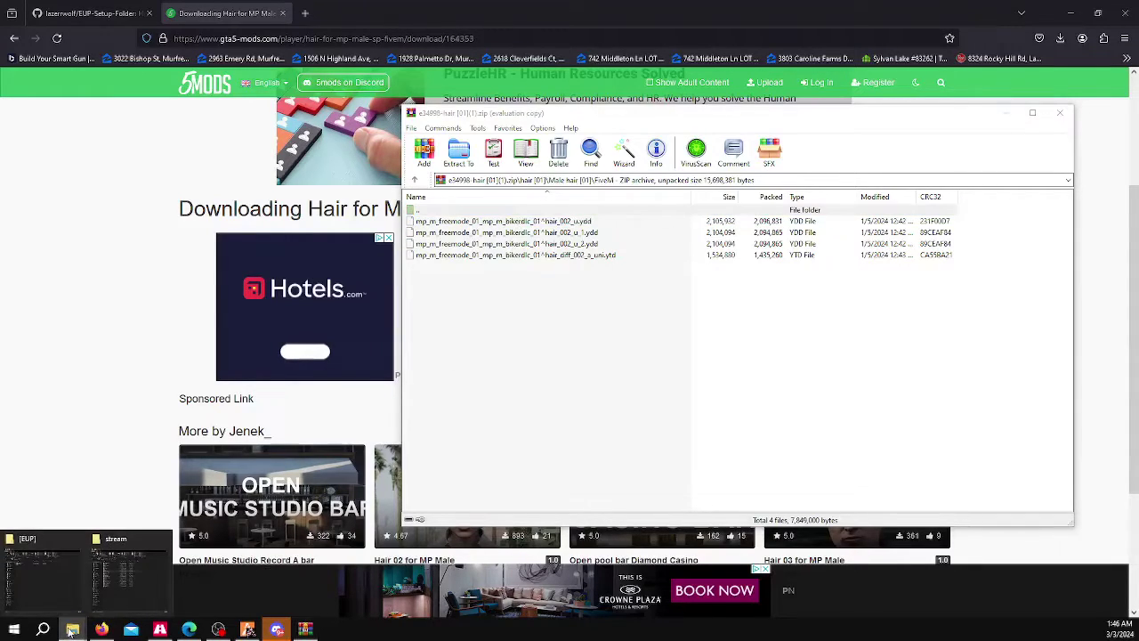
click(53, 542)
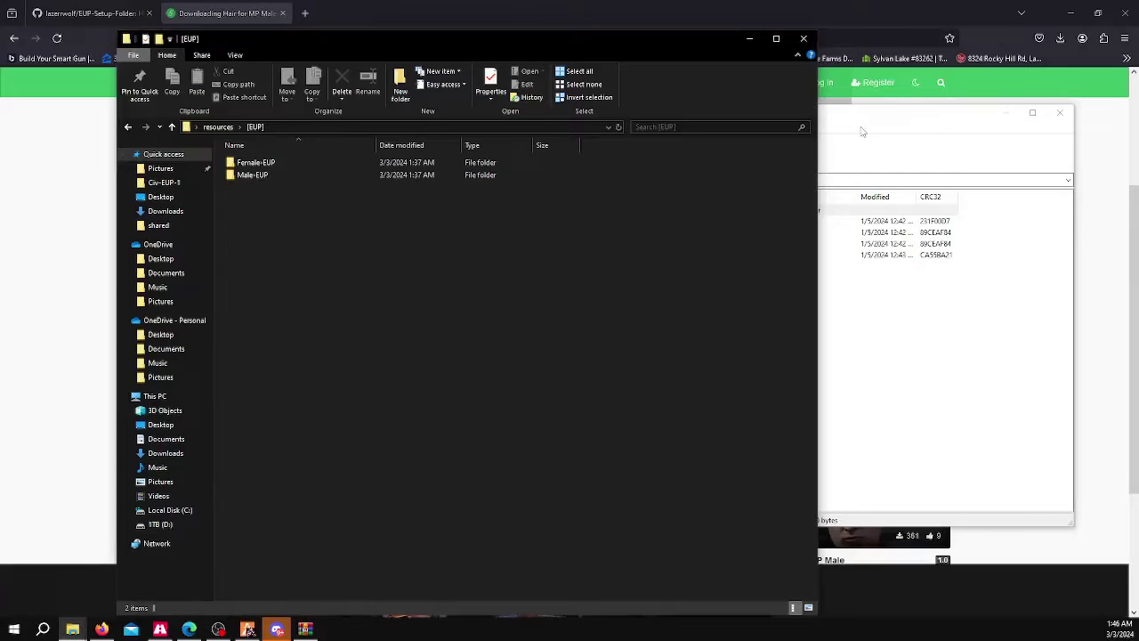
click(861, 132)
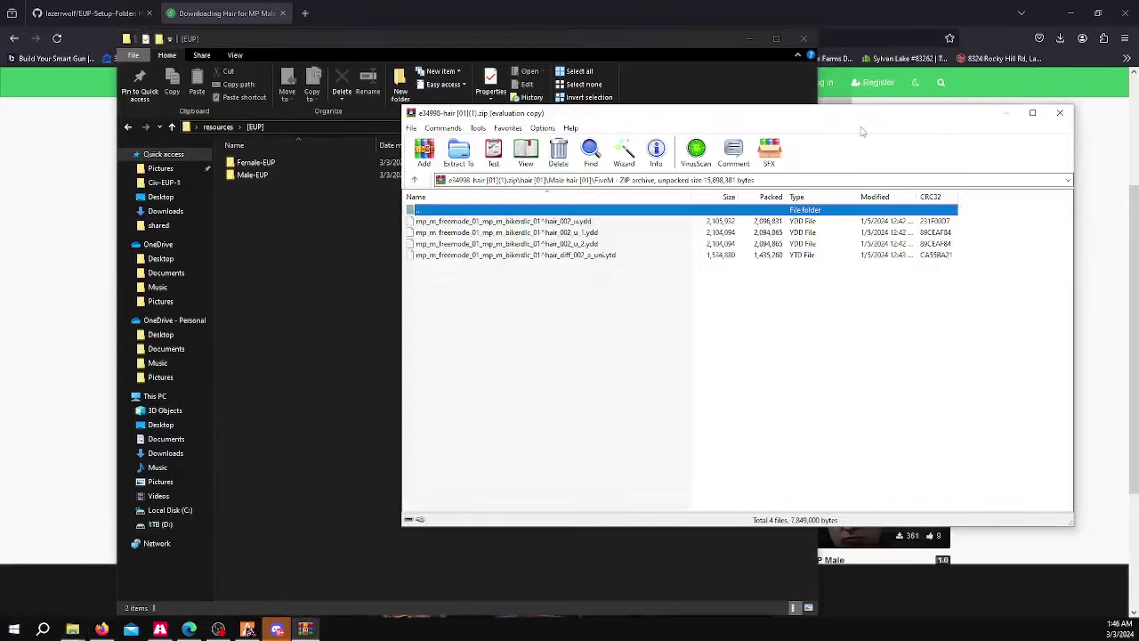
double_click(249, 176)
double_click(250, 166)
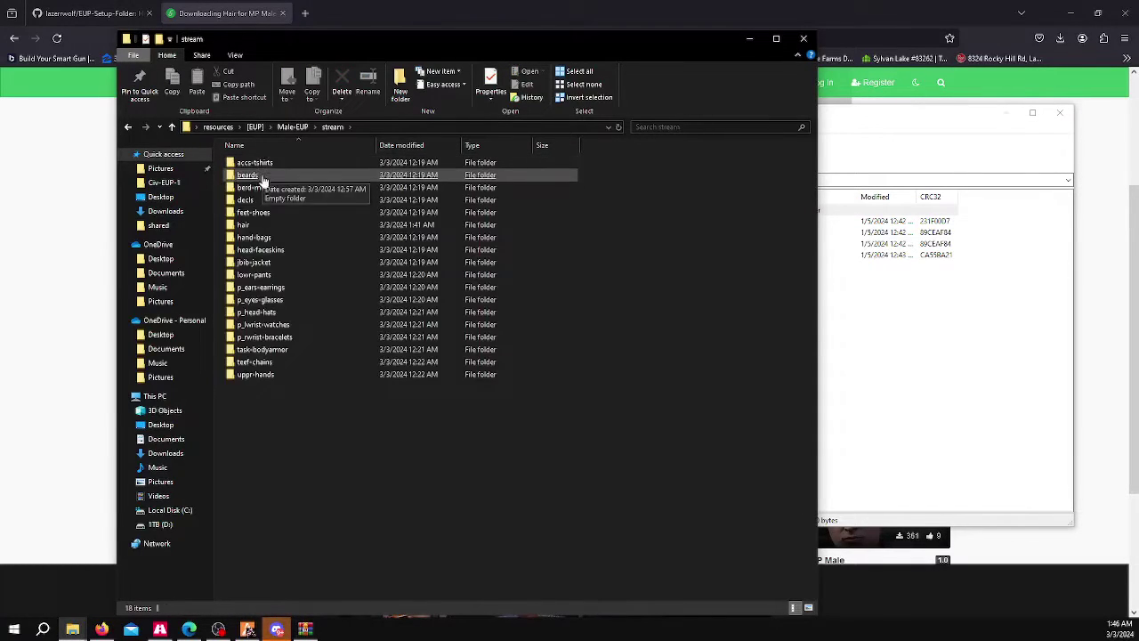
click(246, 227)
double_click(247, 229)
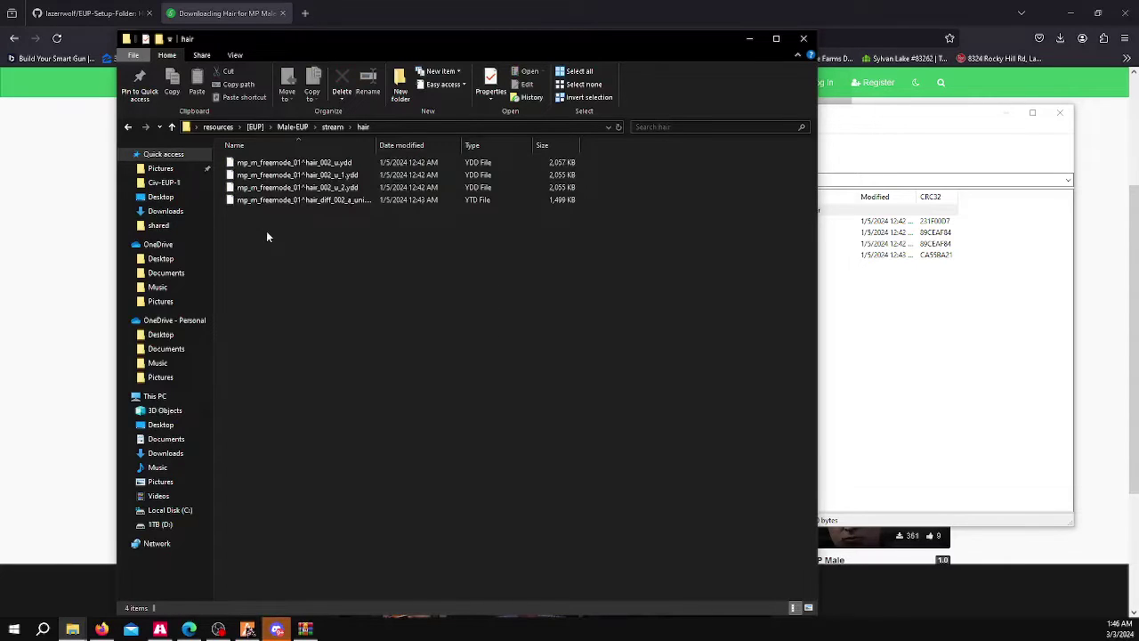
Delete all existing files in the hair folder and move its window aside to uncover the archive window
drag(267, 234, 281, 167)
key(Delete)
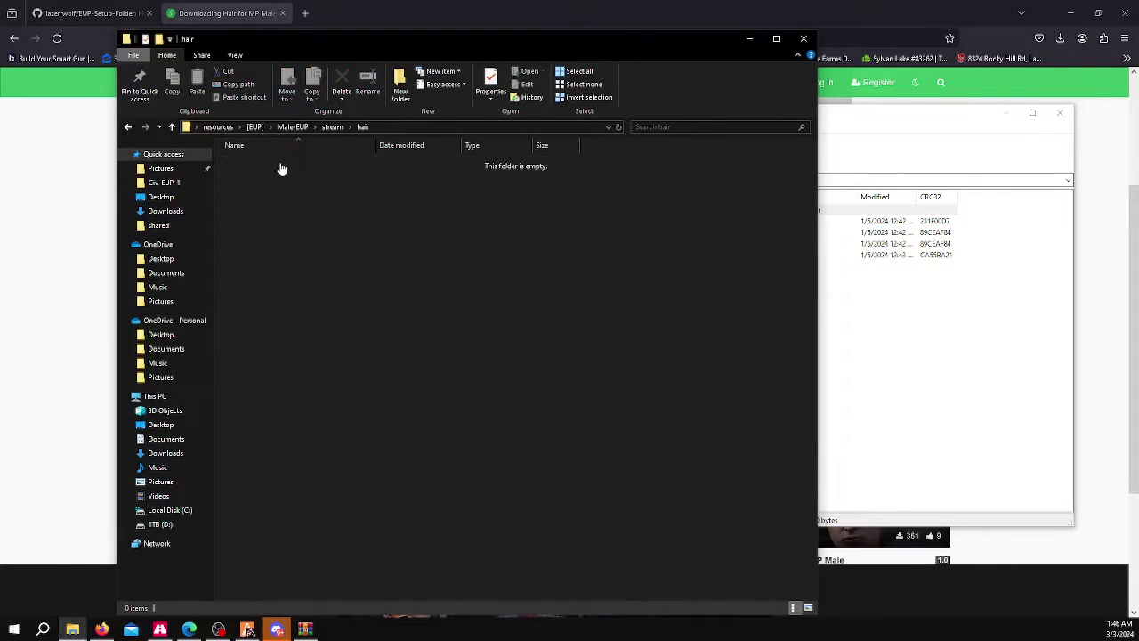
drag(439, 41, 338, 37)
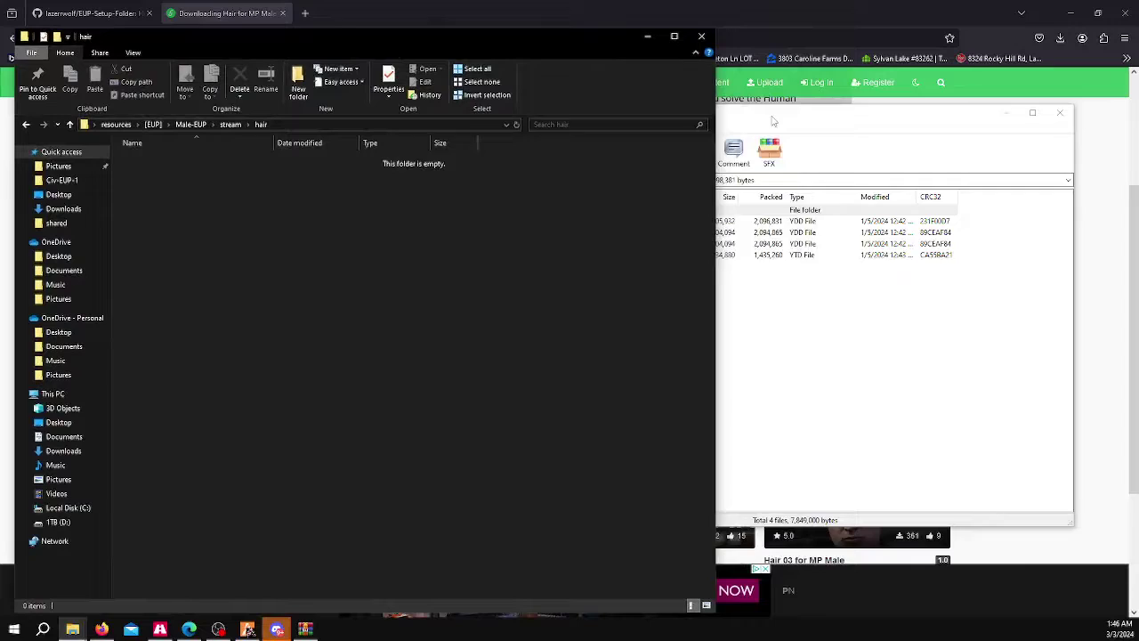
Copy the four FiveM hair files from the archive into the hair folder
drag(773, 121, 828, 113)
drag(583, 286, 550, 218)
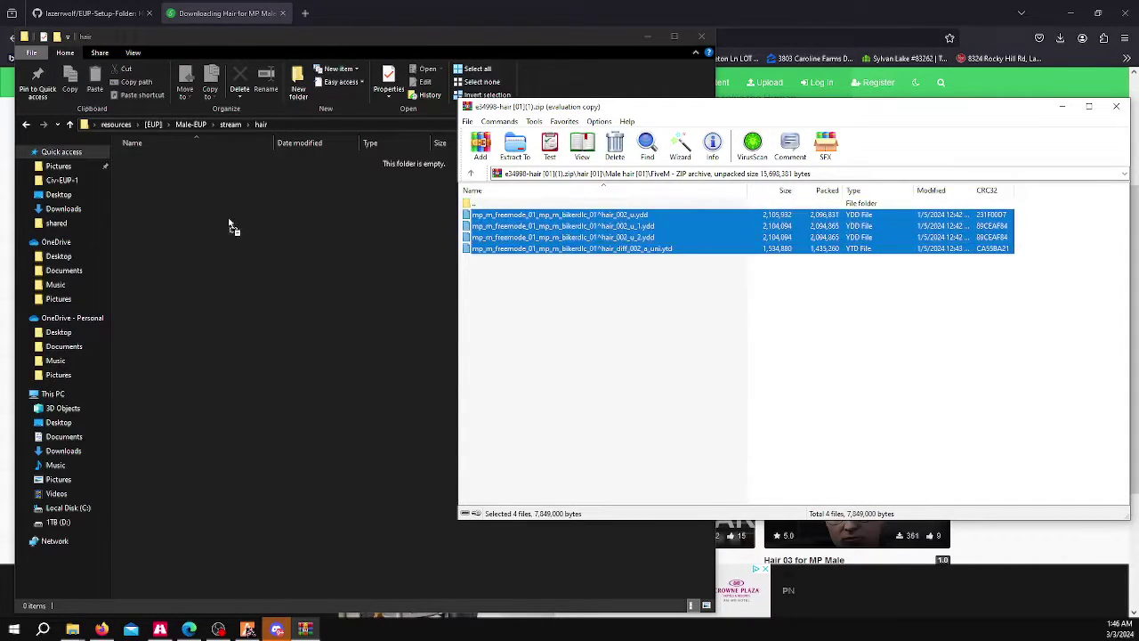
drag(230, 227, 233, 230)
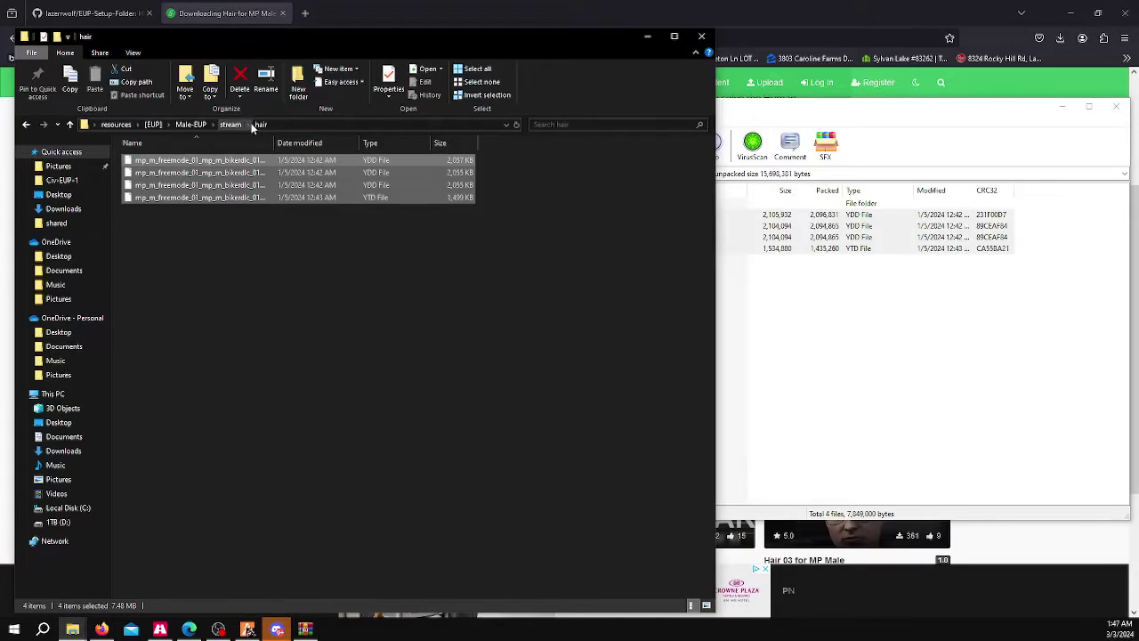
click(229, 223)
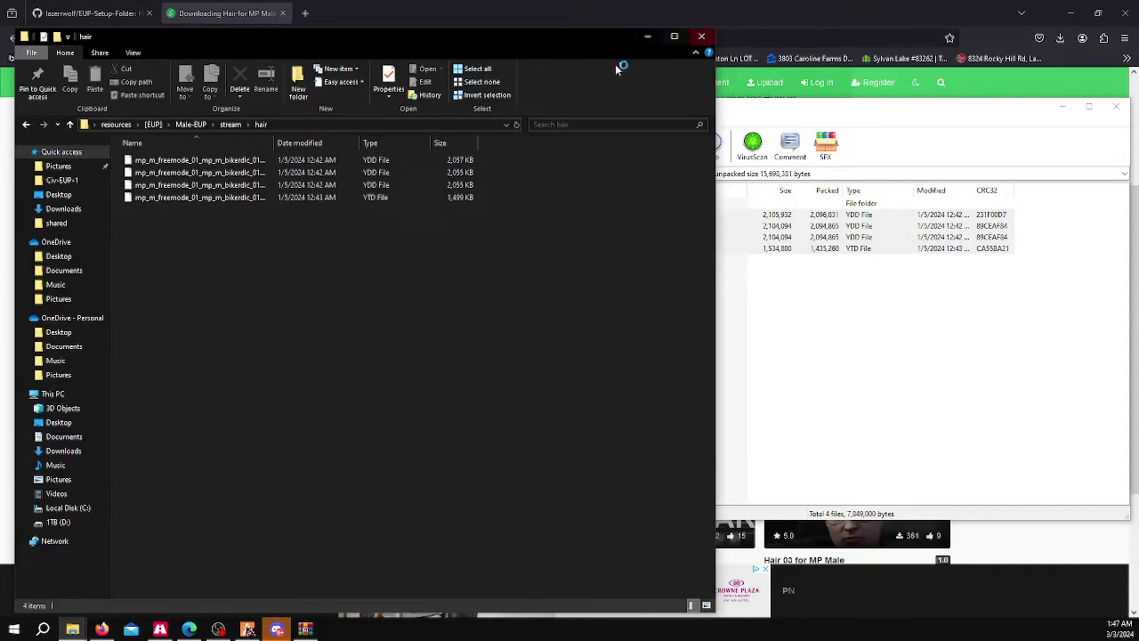
Delete the four copied FiveM files from the hair folder
drag(217, 198, 196, 159)
click(211, 163)
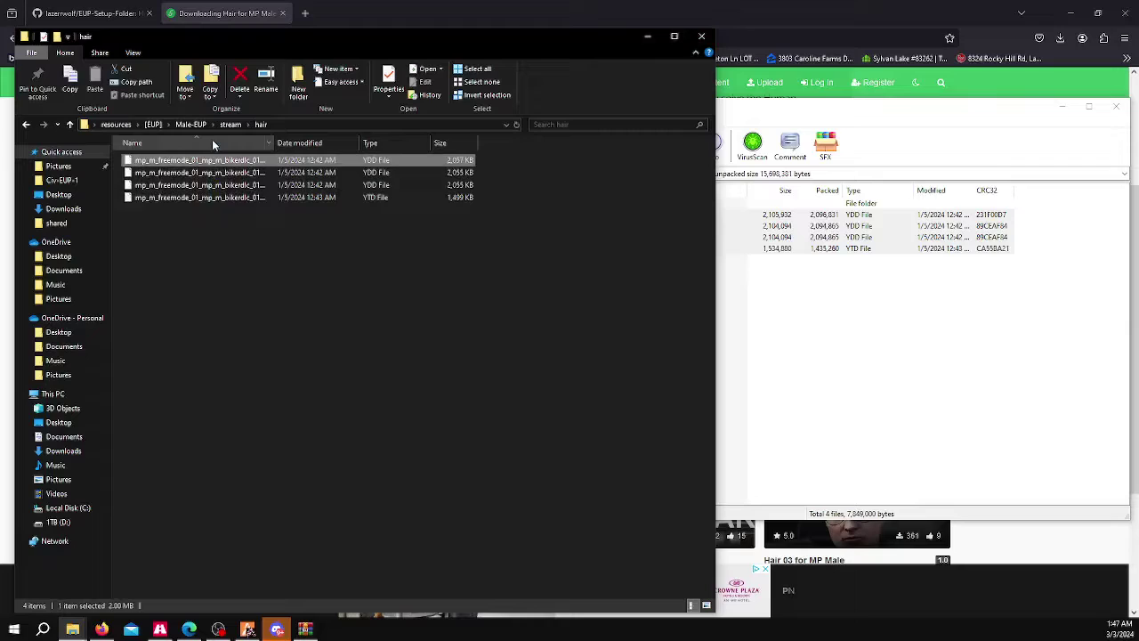
drag(251, 236, 254, 161)
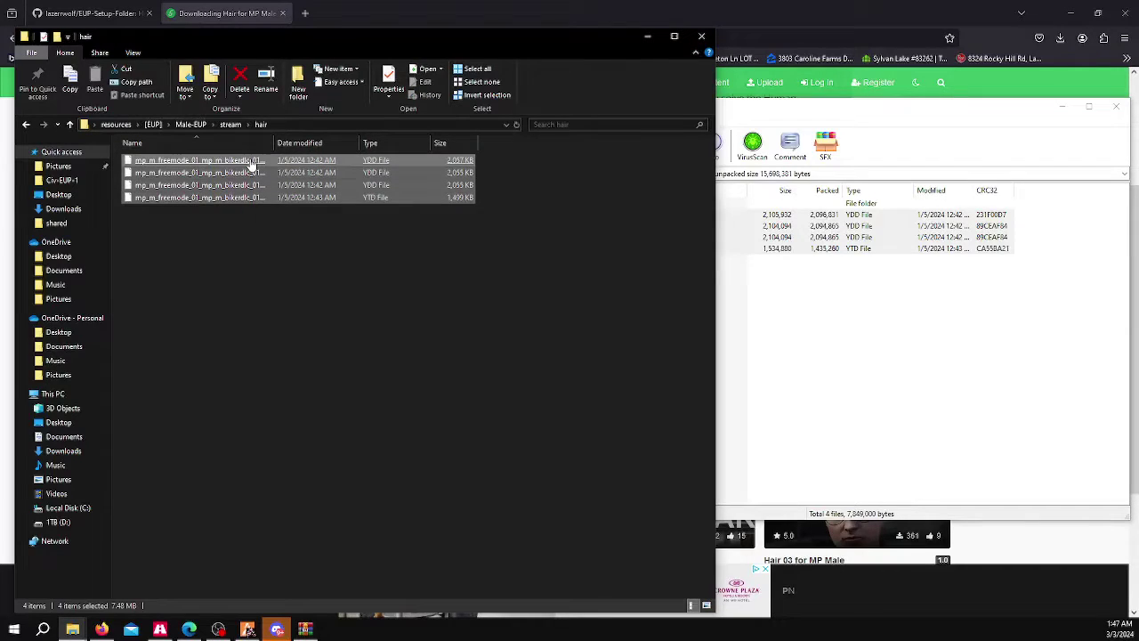
key(Delete)
Copy the four hair files from the archive's Single Player folder into the hair folder
click(870, 111)
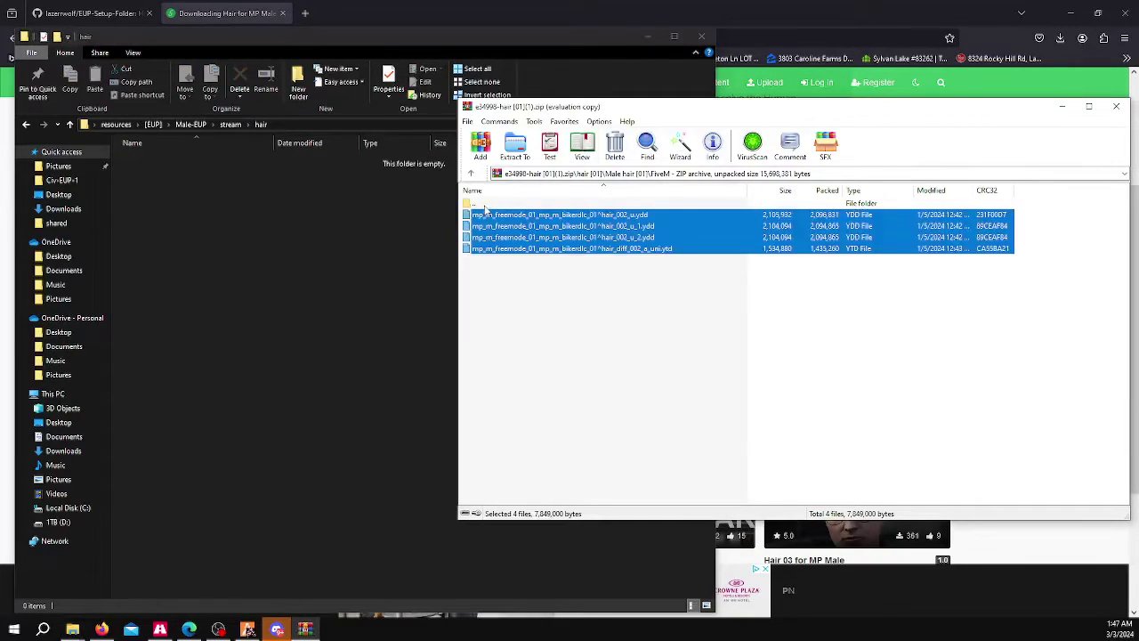
double_click(486, 204)
double_click(496, 228)
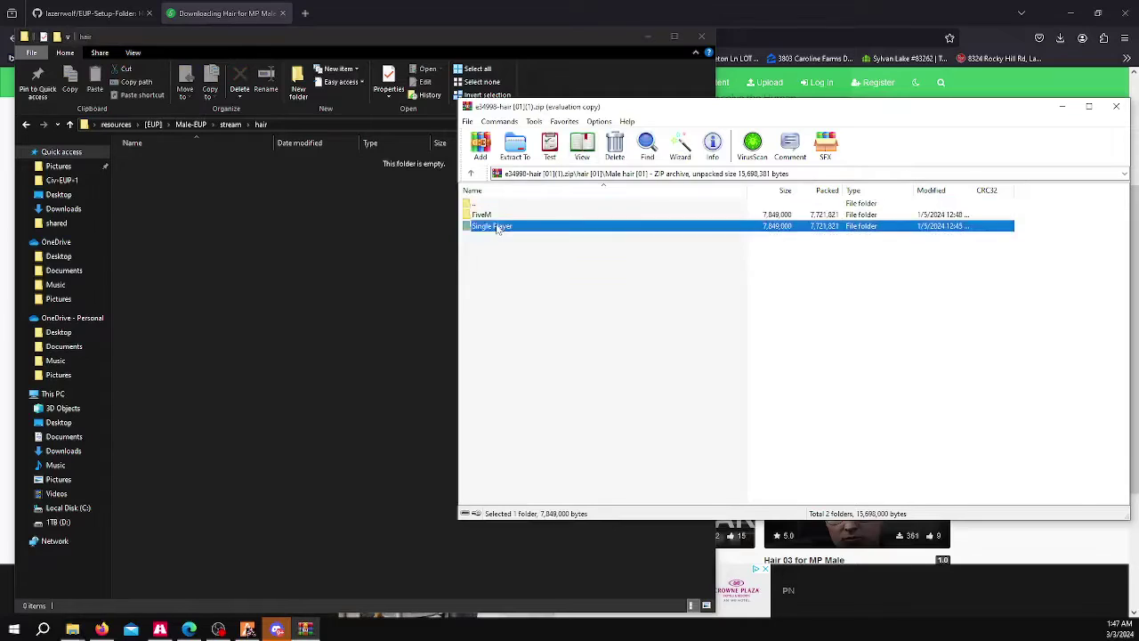
drag(503, 280, 512, 229)
drag(365, 244, 318, 236)
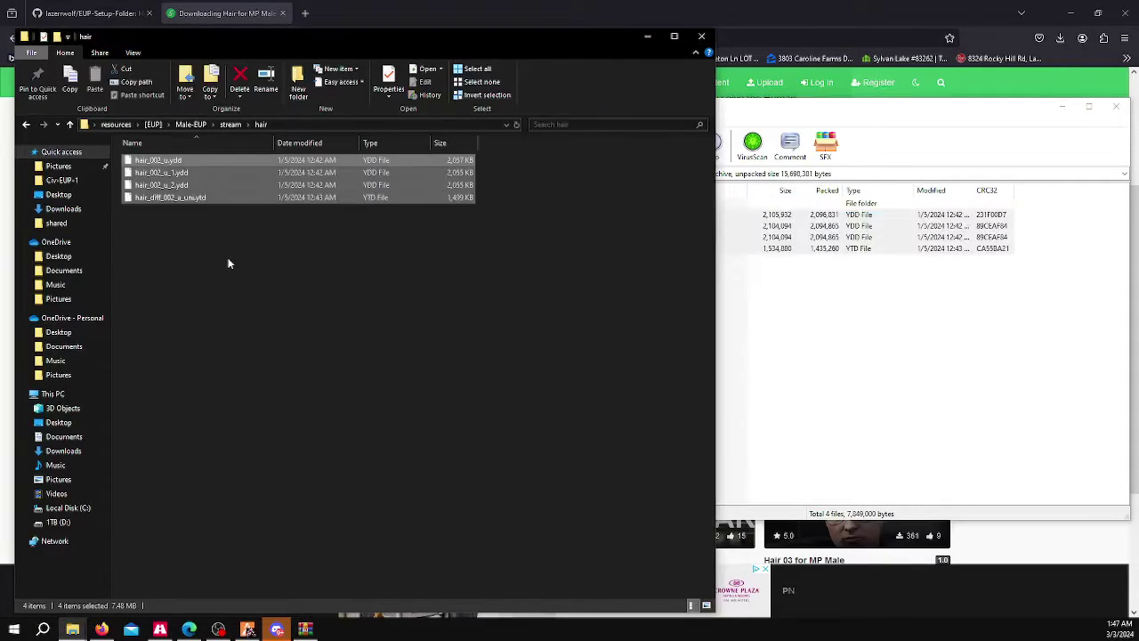
click(223, 254)
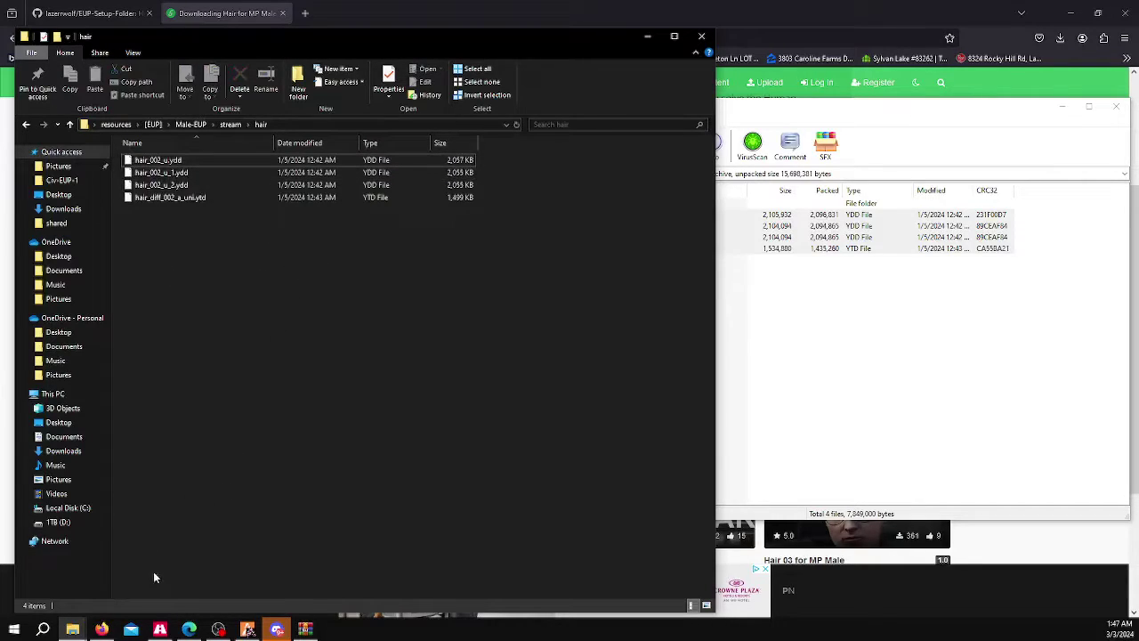
Switch to the GTA V Asset Gallery in Edge, show only Male assets, and copy mp_m_freemode_01 from the first asset's name
click(189, 628)
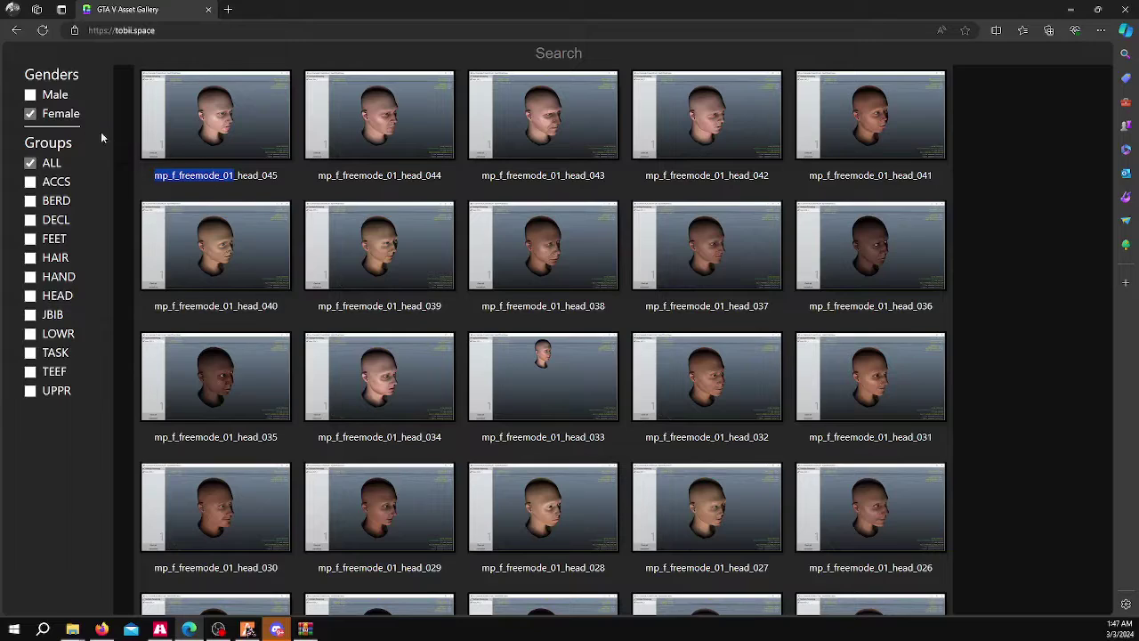
click(31, 115)
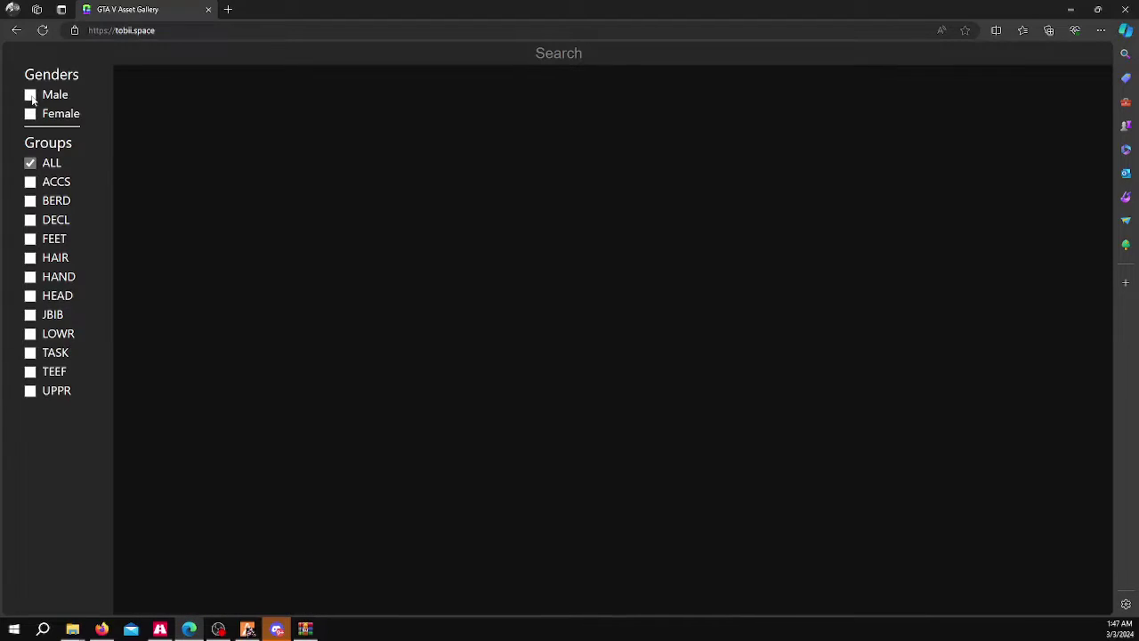
click(32, 96)
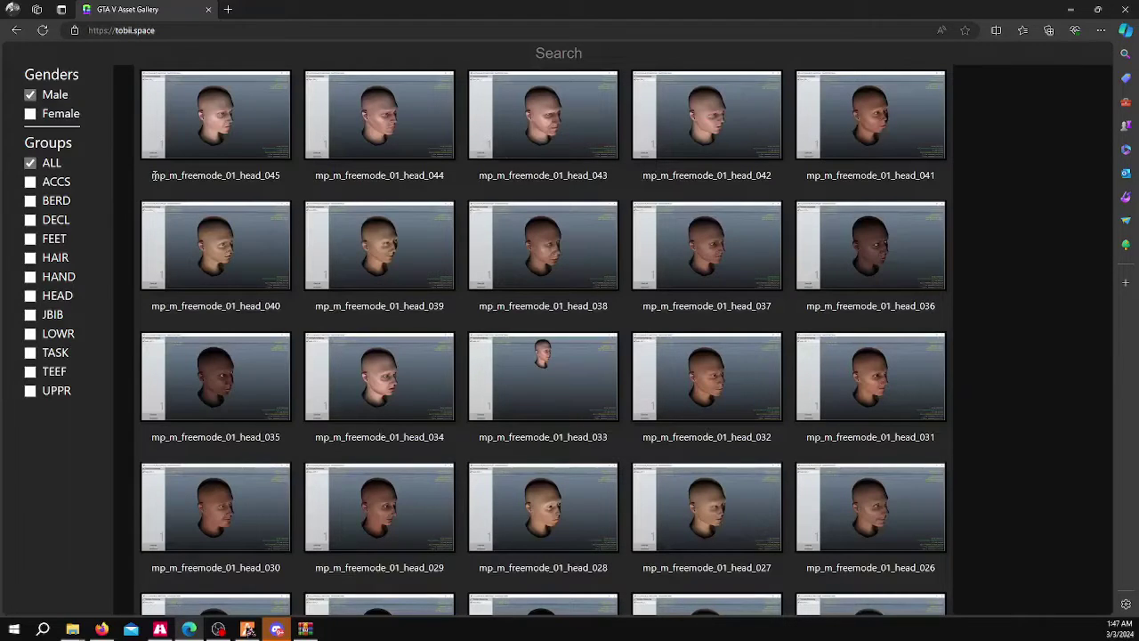
right_click(225, 175)
click(253, 188)
Close the File Explorer window showing stream and bring the hair folder window to the middle of the screen
mouse_move(75, 623)
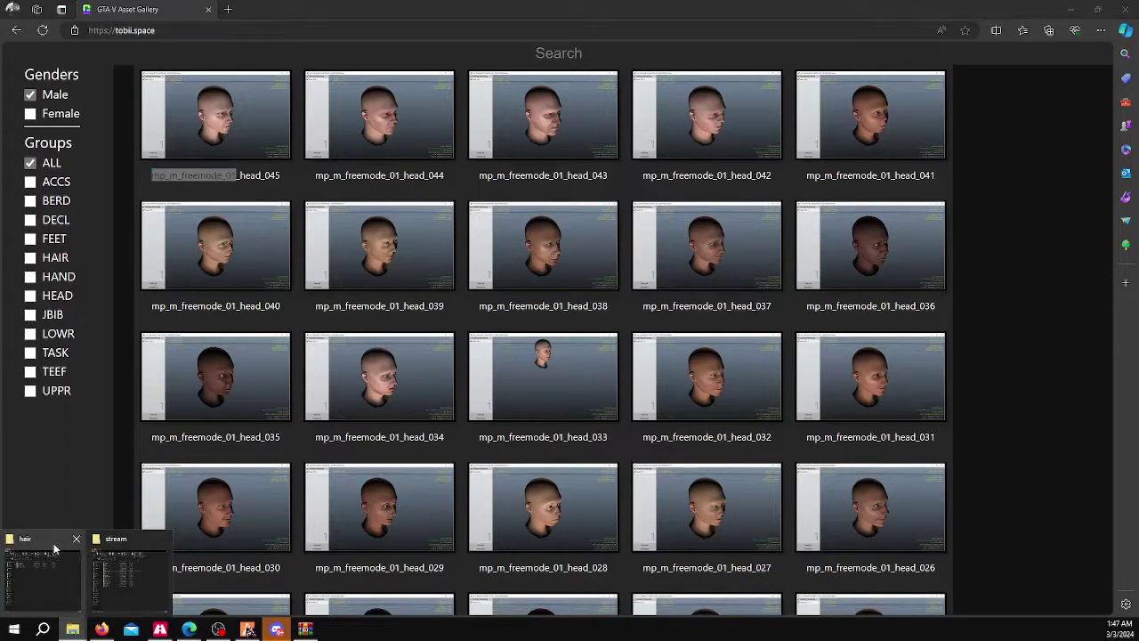
click(129, 545)
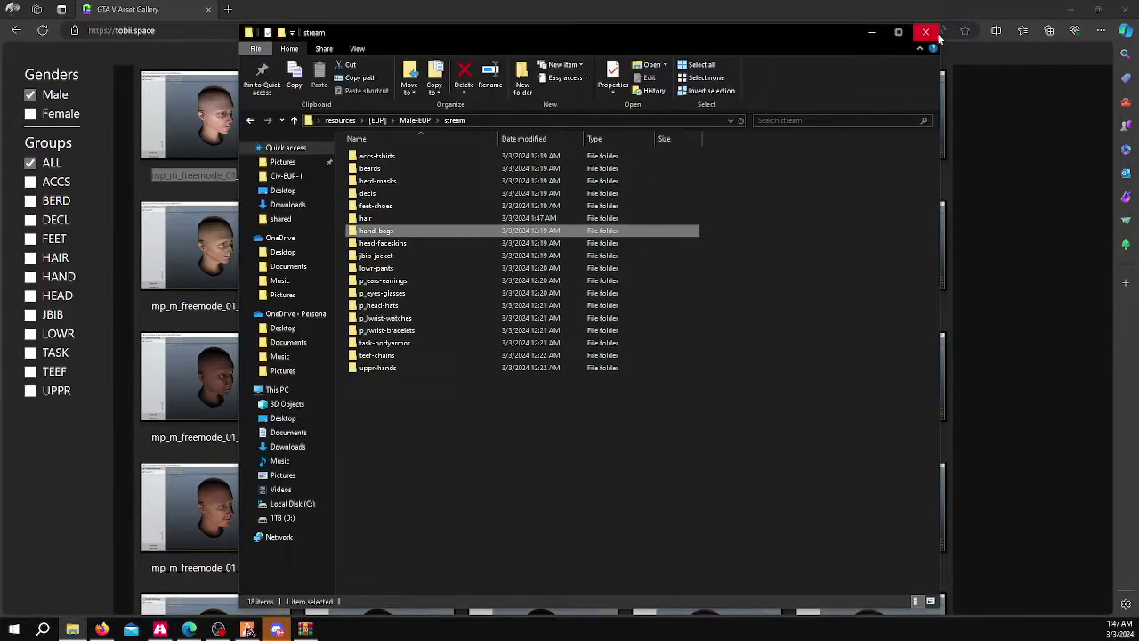
click(924, 33)
click(75, 628)
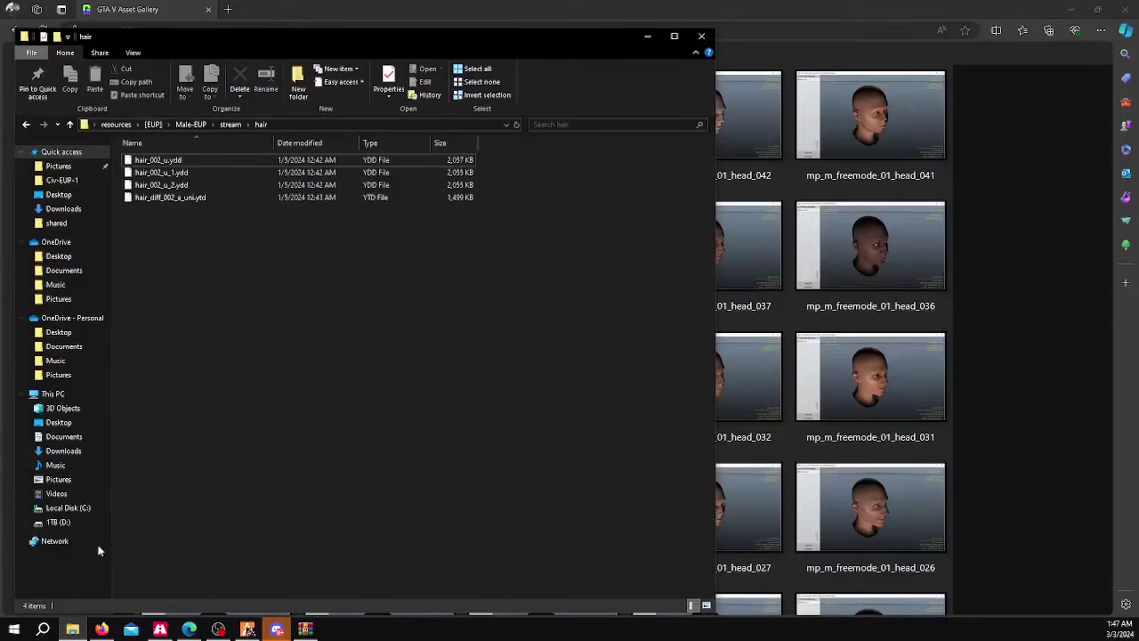
drag(232, 33, 456, 50)
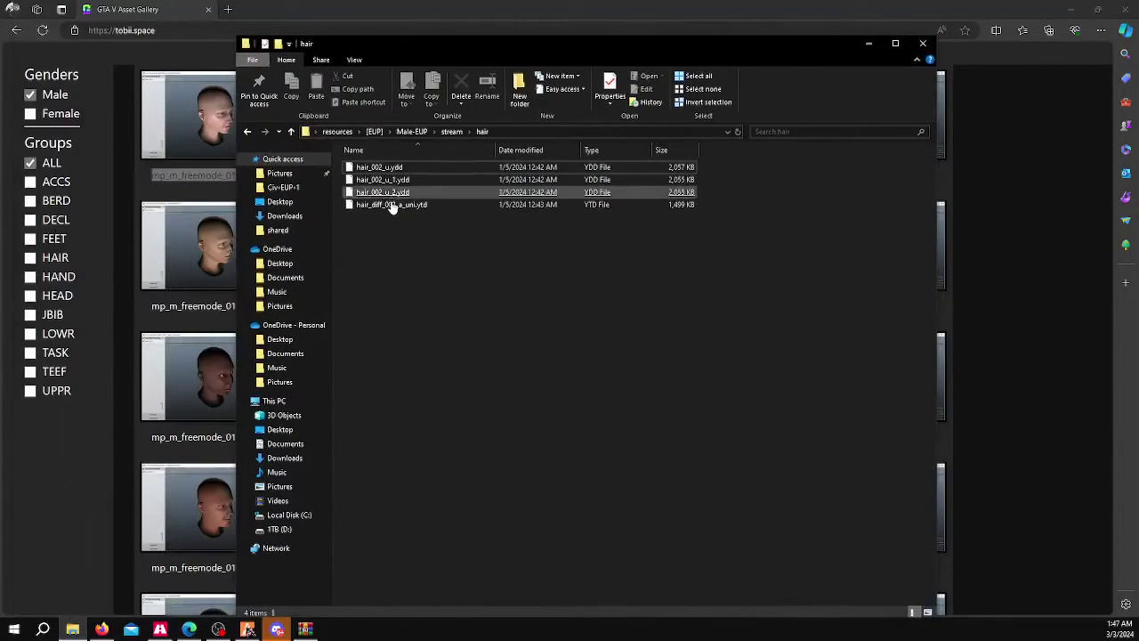
Rename hair_002_u.ydd as mp_m_freemode_01^hair_002_u.ydd
click(375, 169)
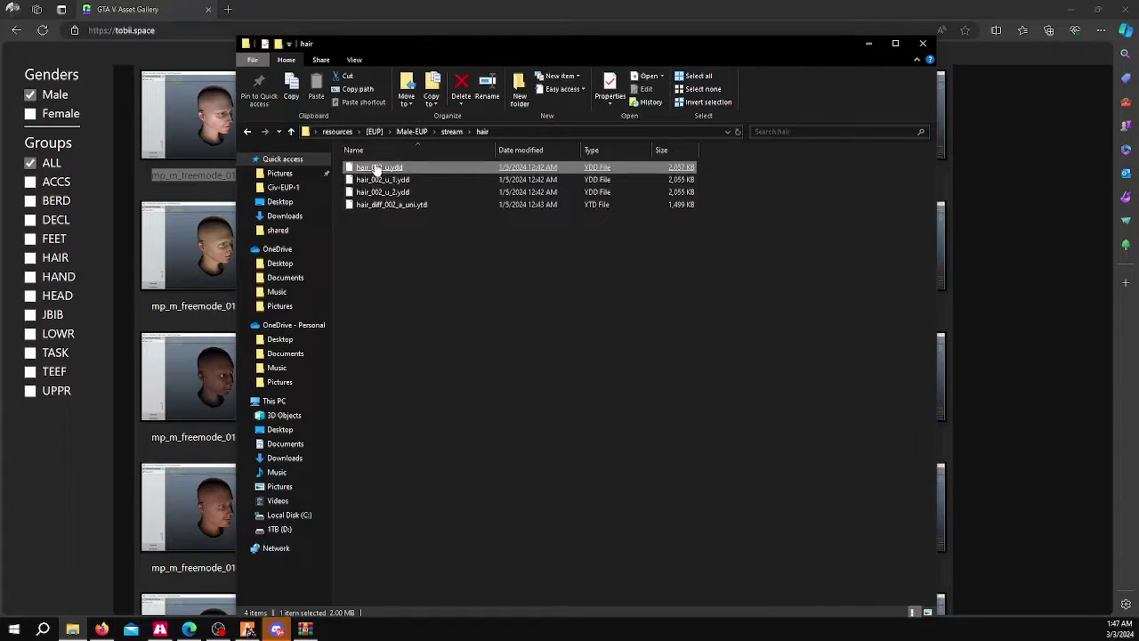
right_click(373, 169)
click(408, 385)
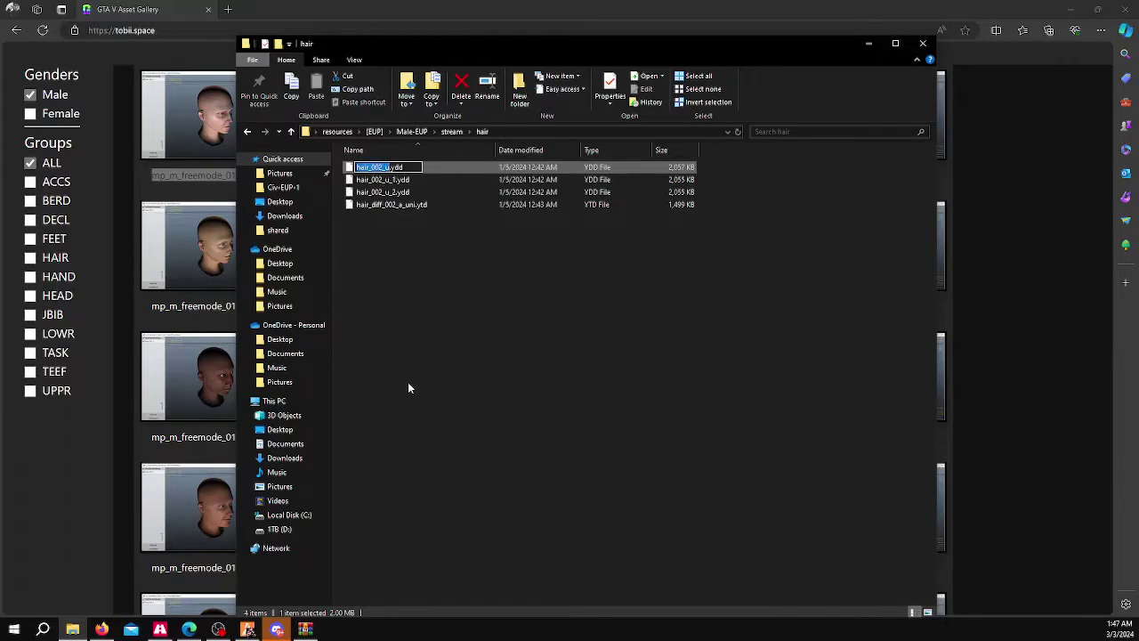
key(ctrl+v)
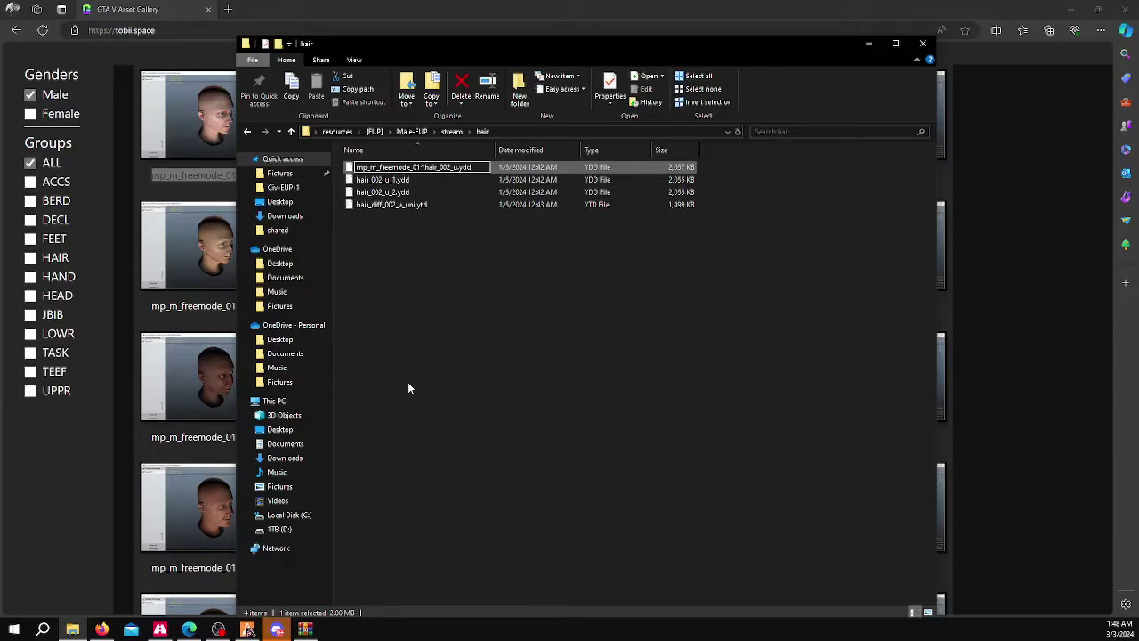
key(Return)
Rename hair_diff_002_a_uni.ytd as mp_m_freemode_01^hair_diff_002_a_uni.ytd
right_click(375, 192)
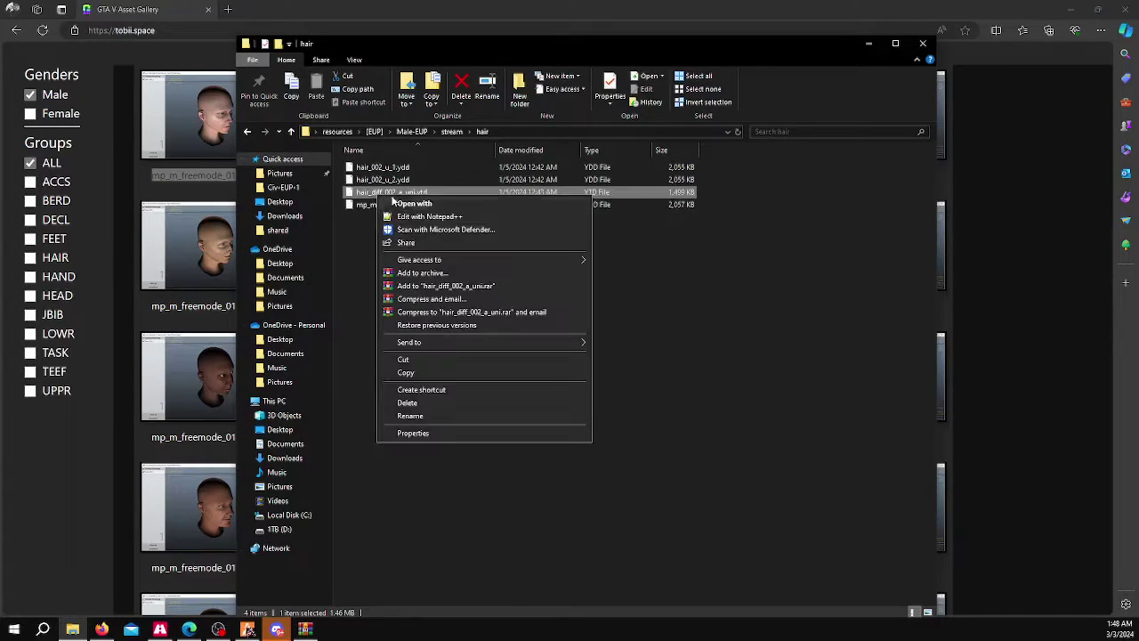
click(409, 416)
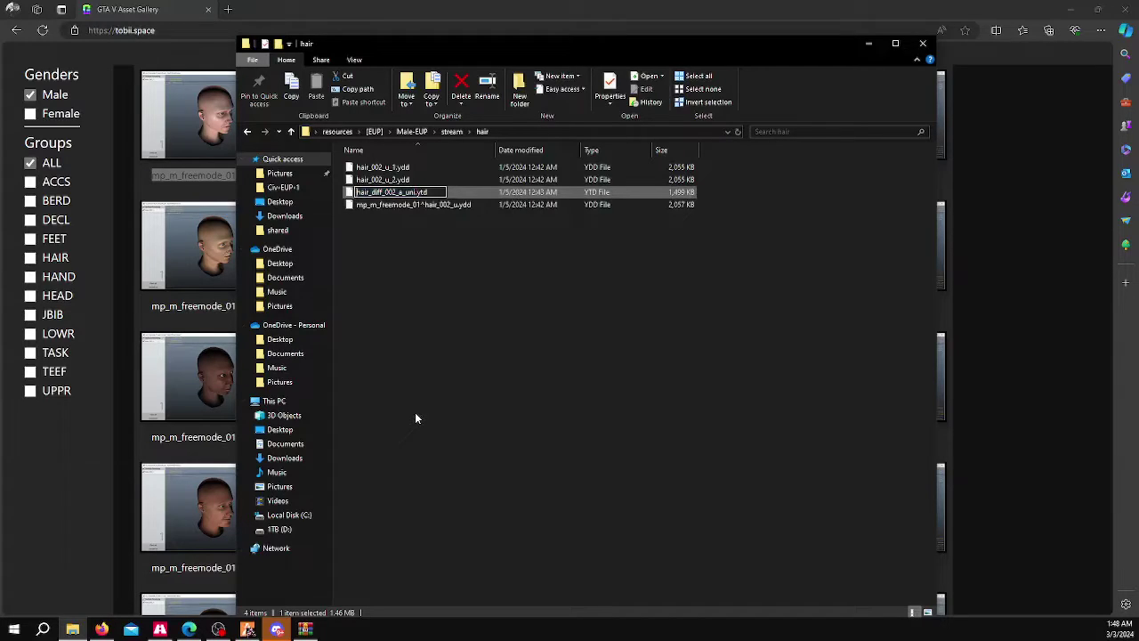
key(Home)
key(ctrl+v)
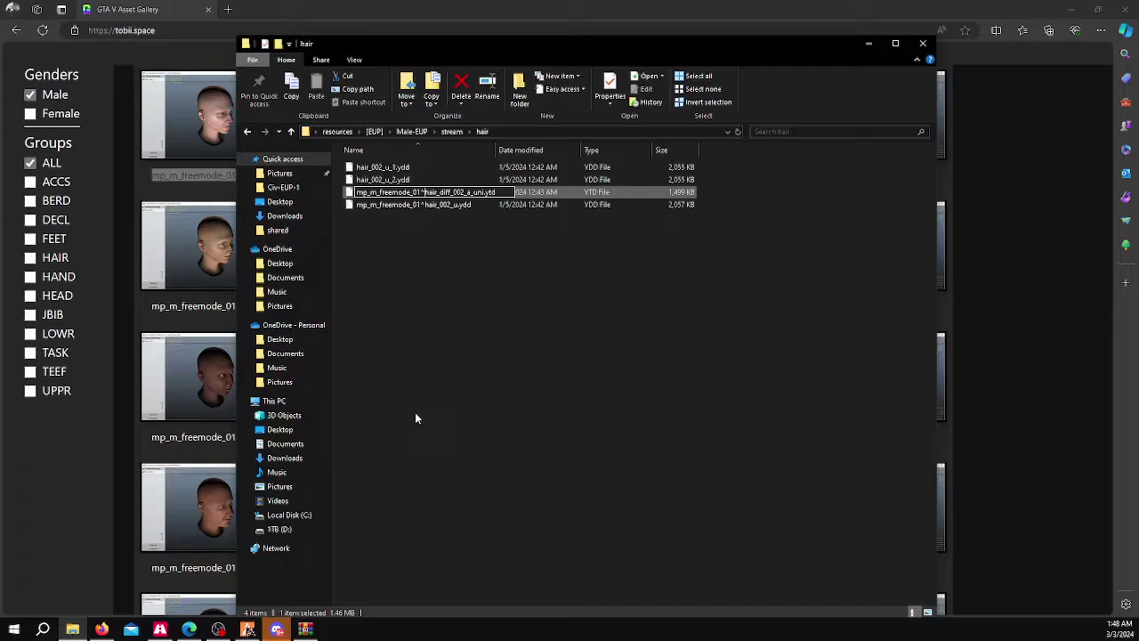
click(397, 290)
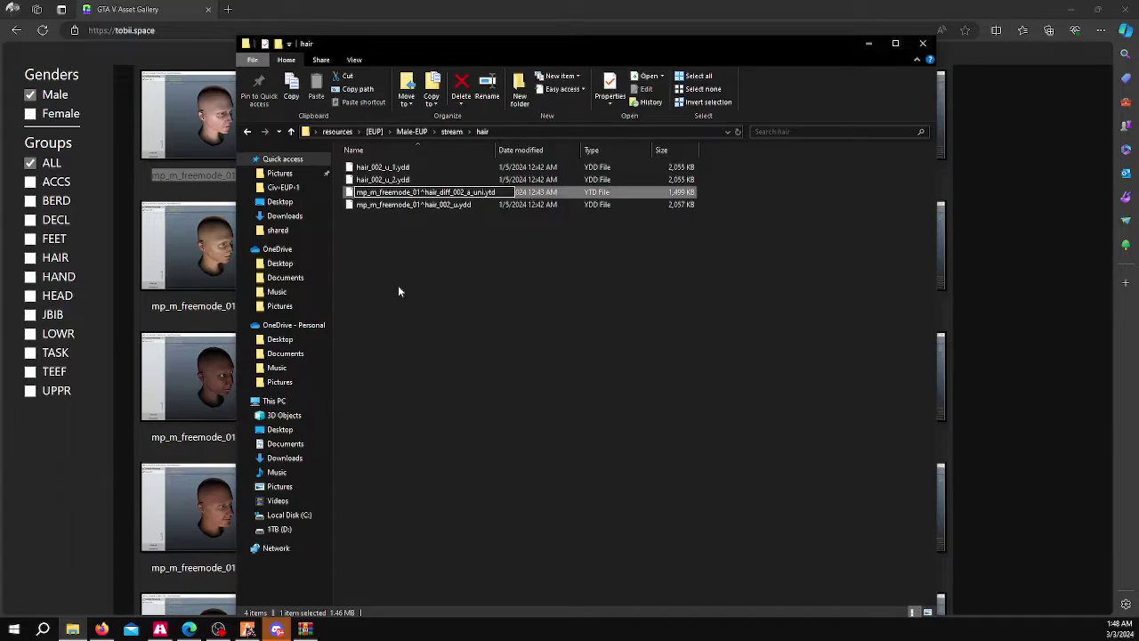
Rename hair_002_u_2.ydd as mp_m_freemode_01^hair_002_u_2.ydd
right_click(396, 181)
click(420, 401)
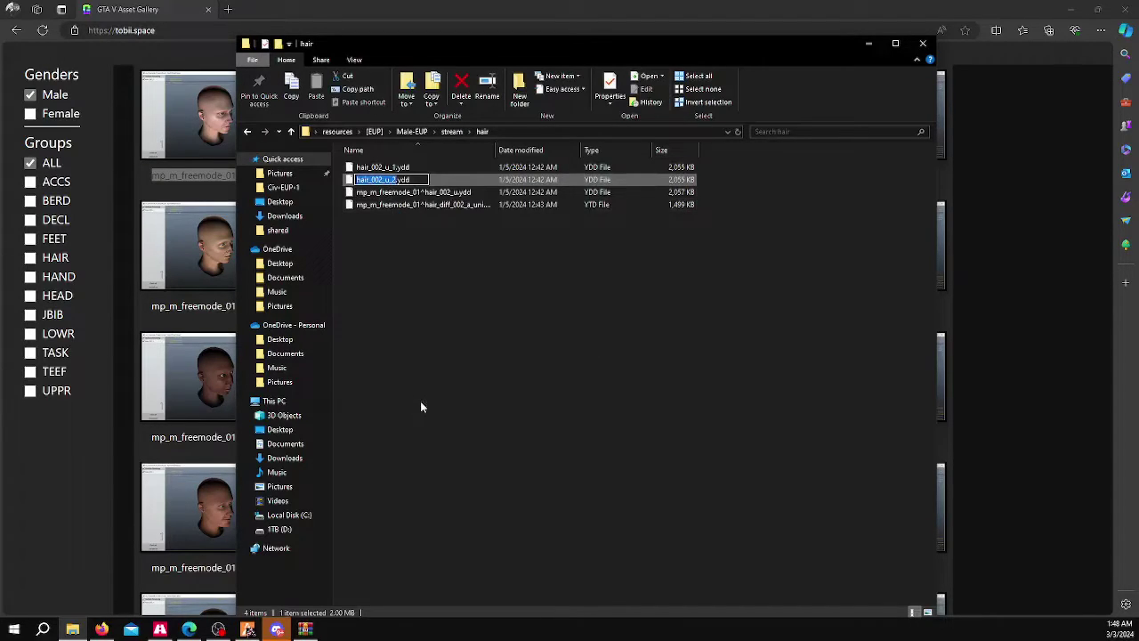
key(ctrl+v)
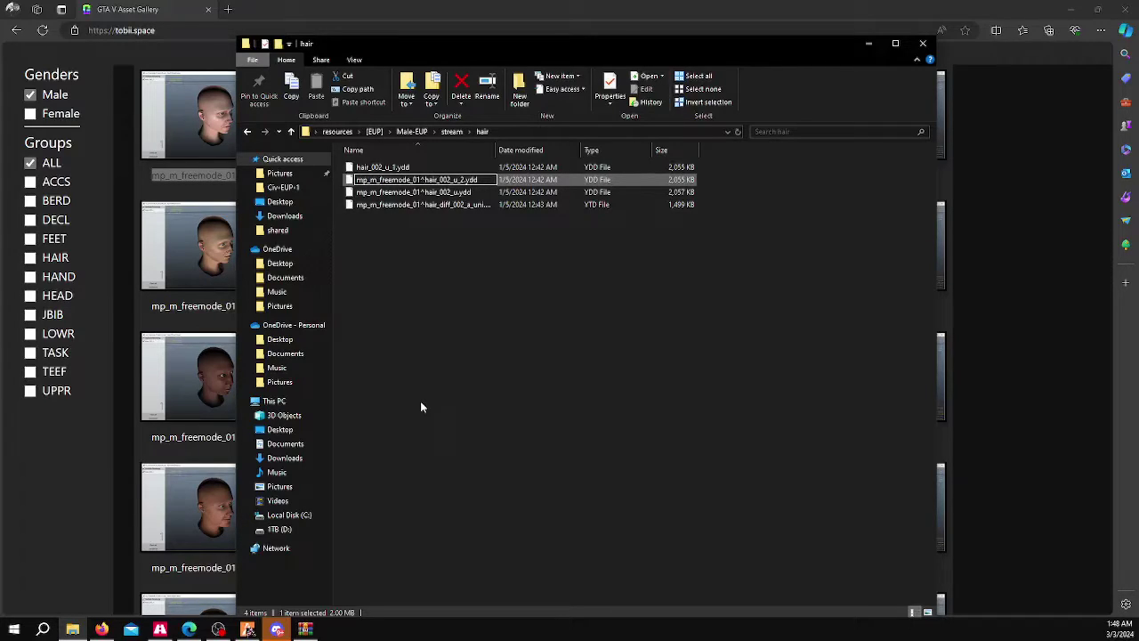
click(421, 406)
Rename hair_002_u_1.ydd as mp_m_freemode_01^hair_002_u_1.ydd
click(374, 167)
right_click(371, 167)
click(424, 389)
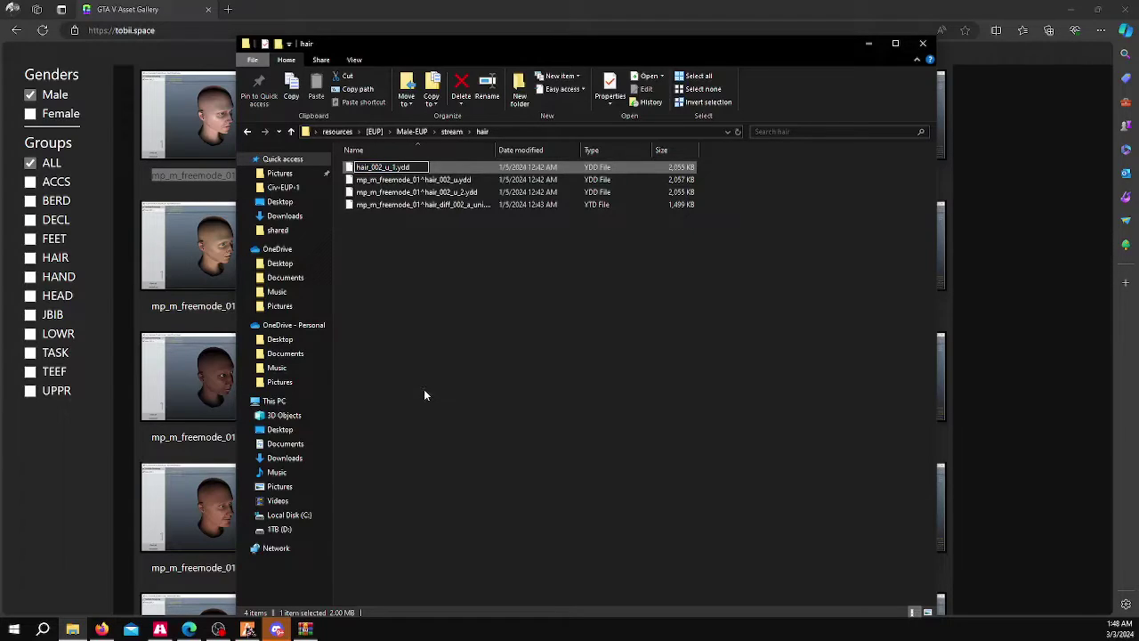
key(ctrl+v)
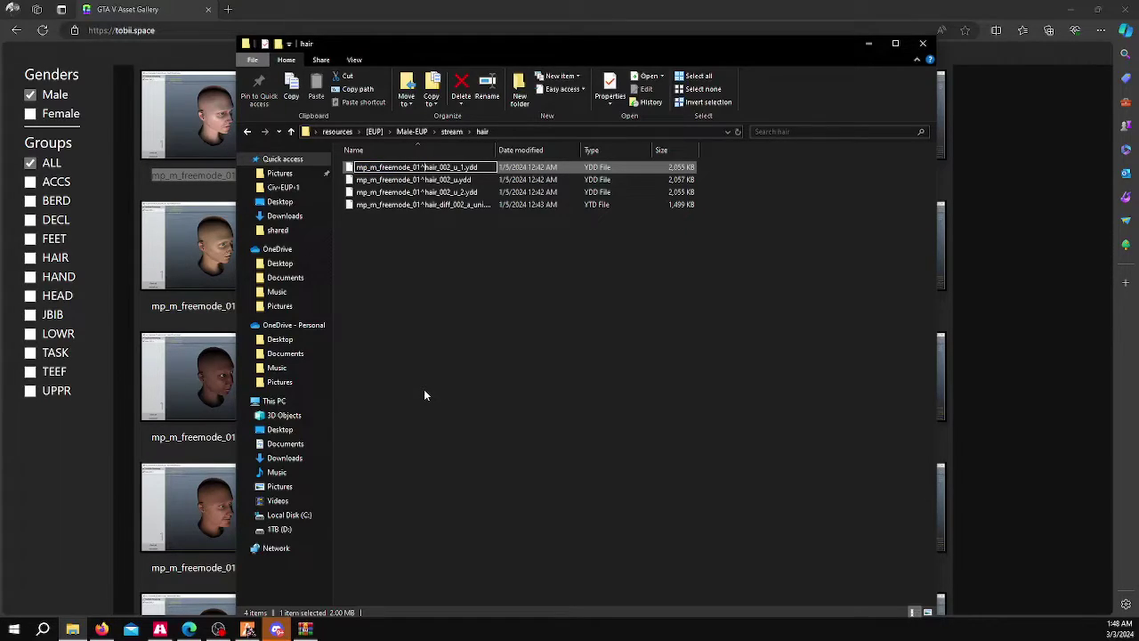
key(Return)
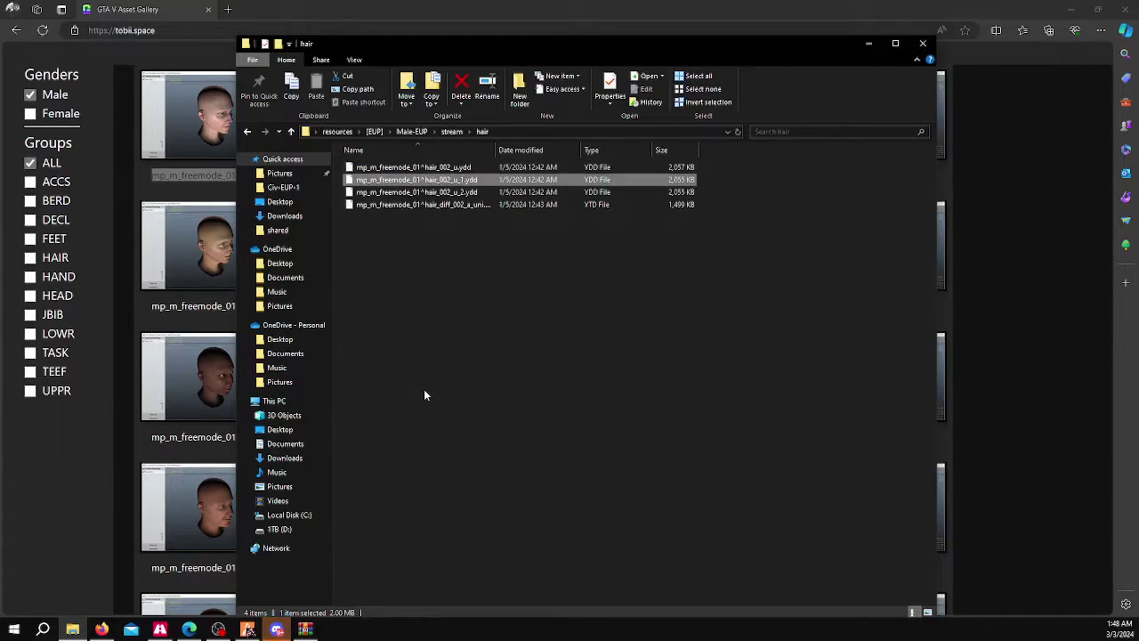
Look inside the accs-tshirts folder under stream and return to the stream folder
click(451, 133)
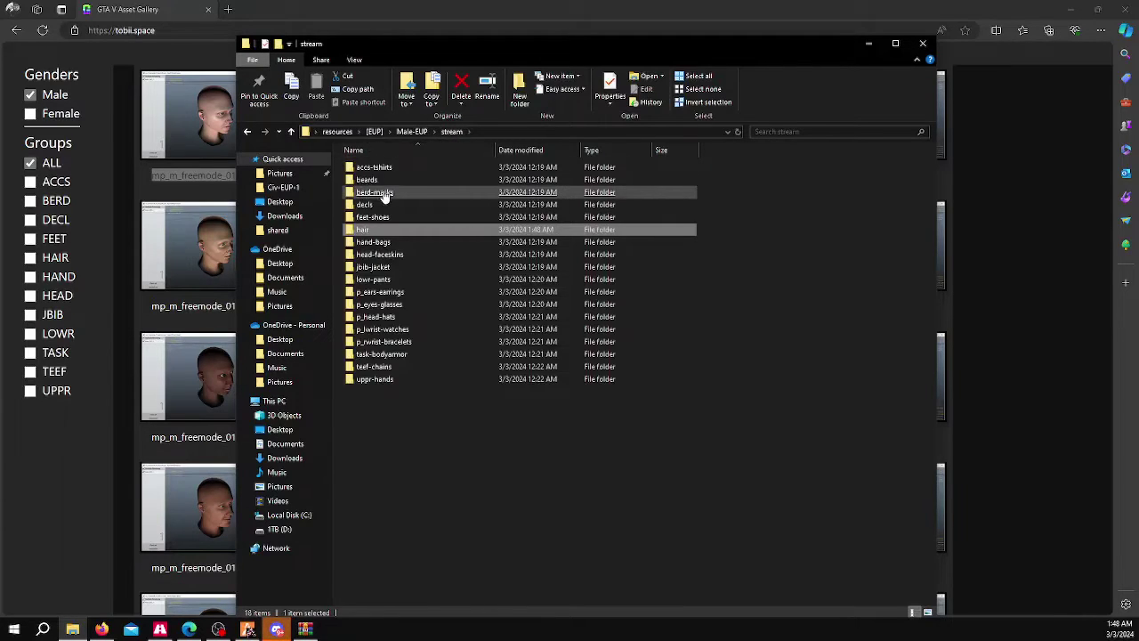
click(389, 169)
double_click(390, 169)
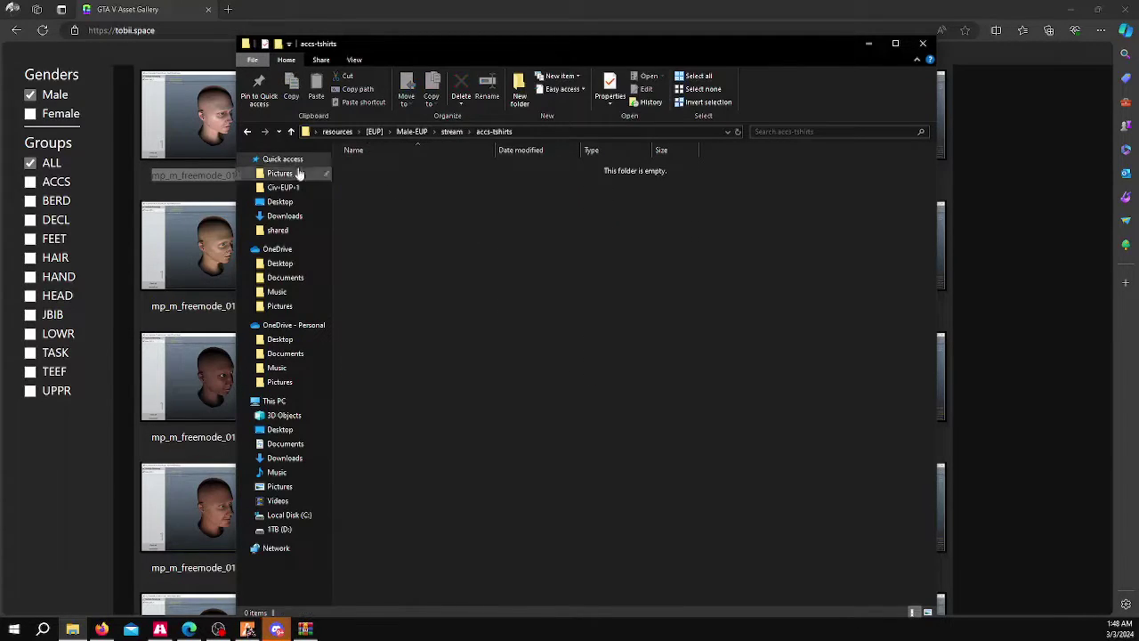
click(247, 131)
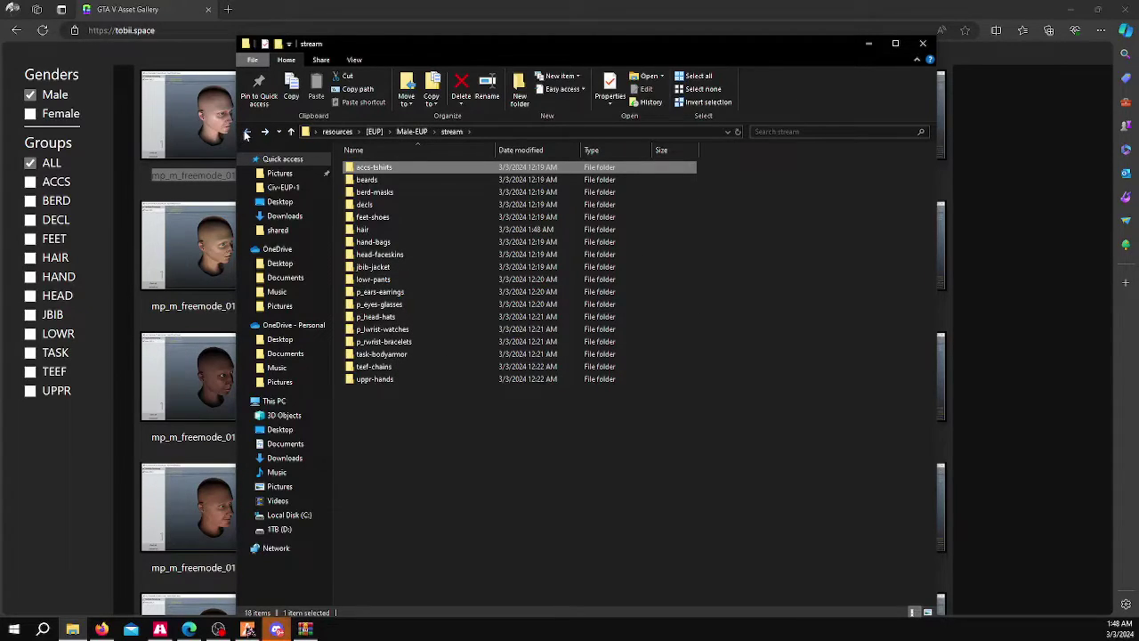
Go back through the folder history to the resources folder and switch to the GTA5-Mods page in Firefox
click(246, 132)
click(246, 132)
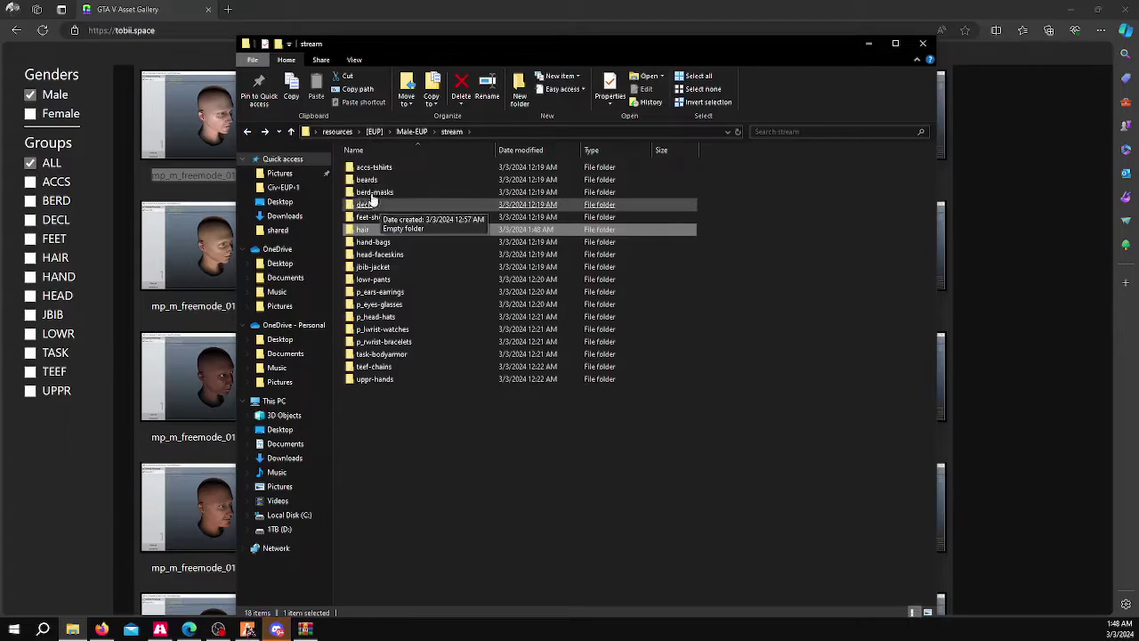
click(249, 134)
click(249, 133)
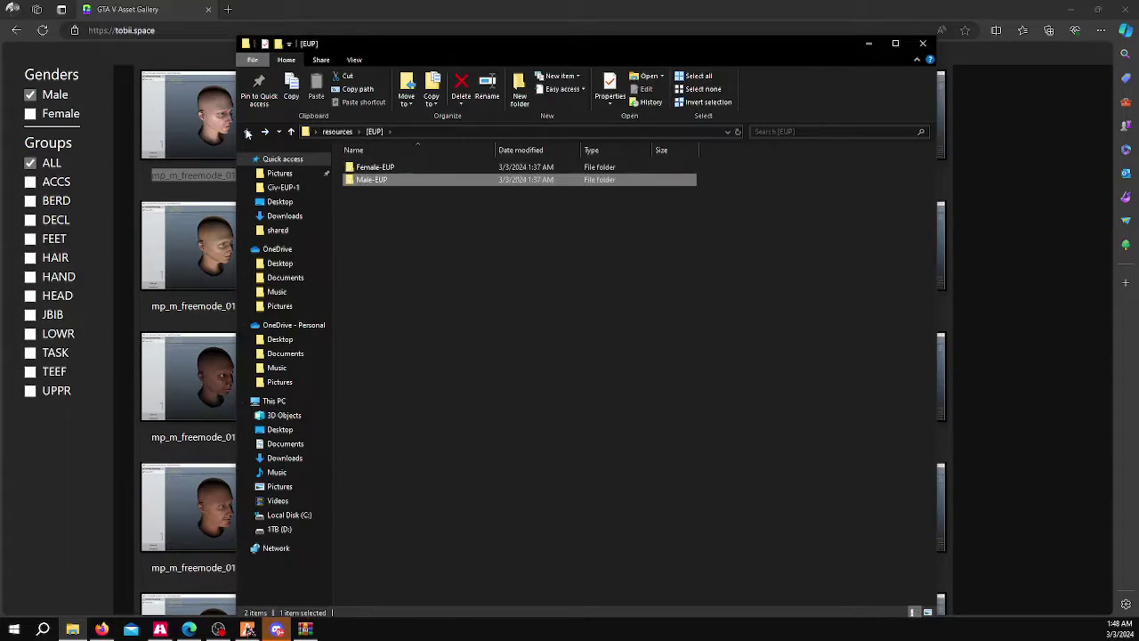
click(249, 131)
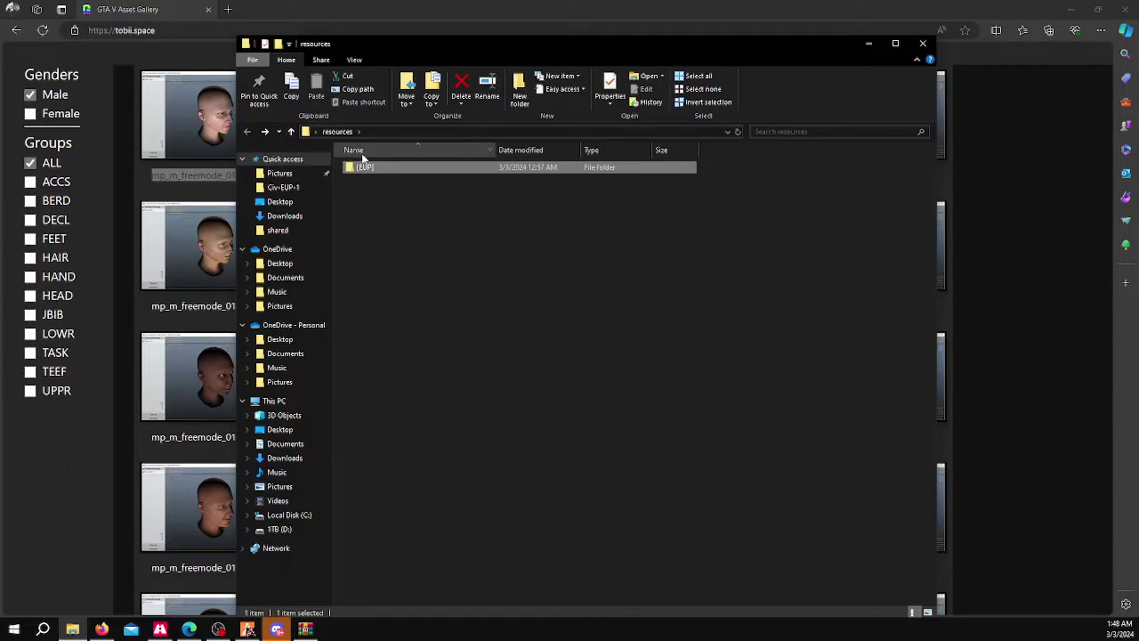
click(102, 629)
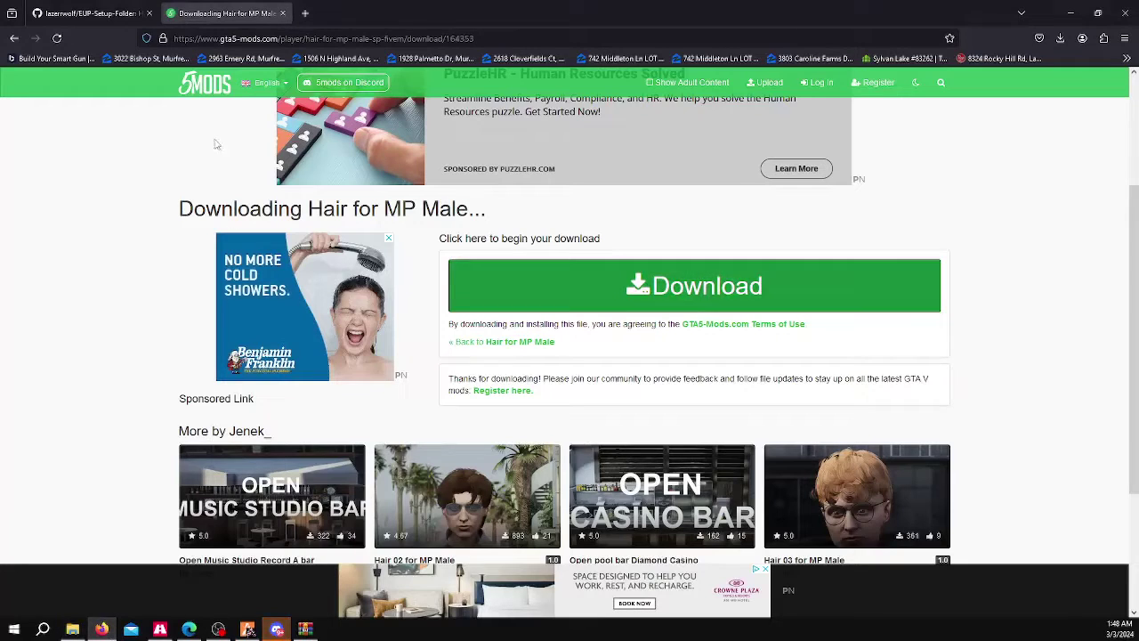
Open the txAdmin panel at localhost:40120 and log in with the prefilled credentials
click(237, 38)
text(localhost:40120/)
key(Return)
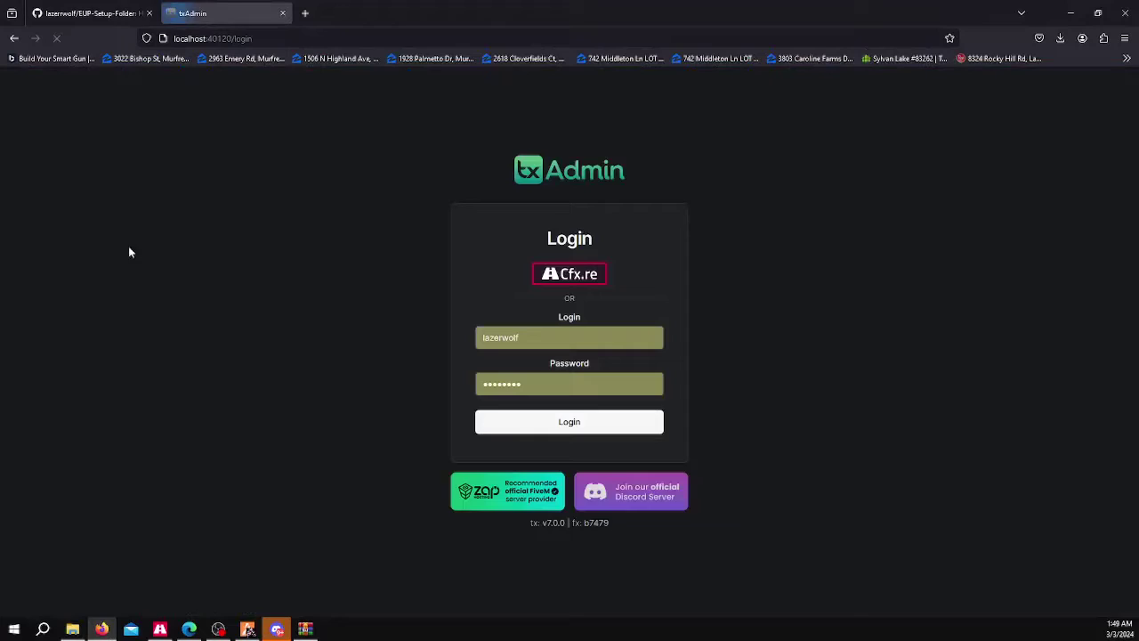
click(605, 429)
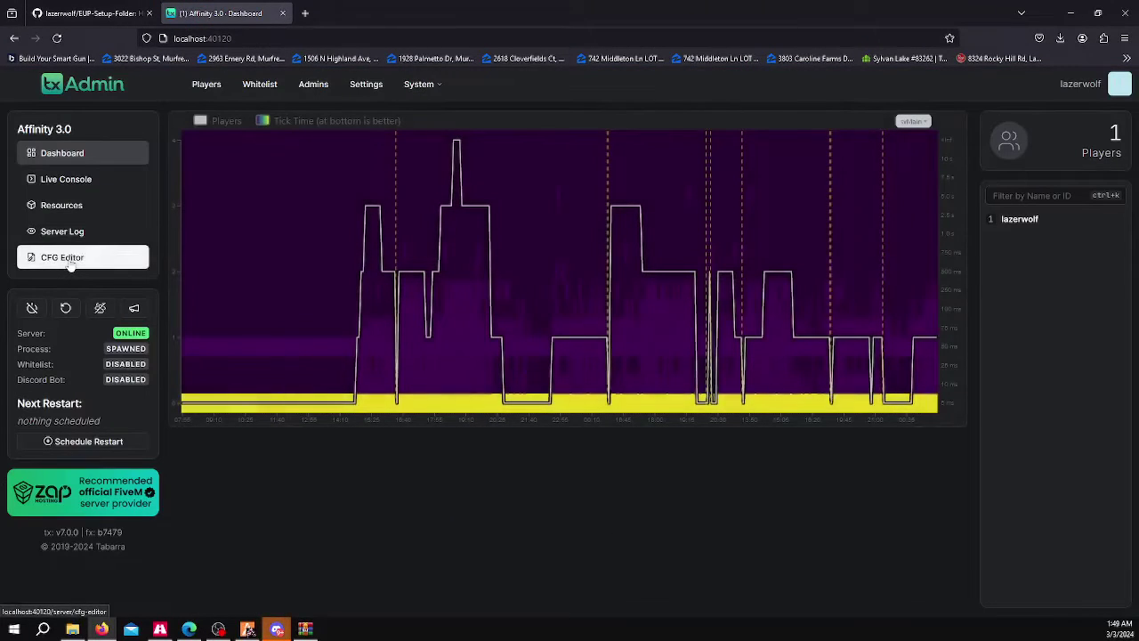
Open the server's CFG file in txAdmin and examine where the ensure [EUP] line sits among the resource entries
click(89, 258)
scroll(346, 318, down, 5)
scroll(346, 318, down, 10)
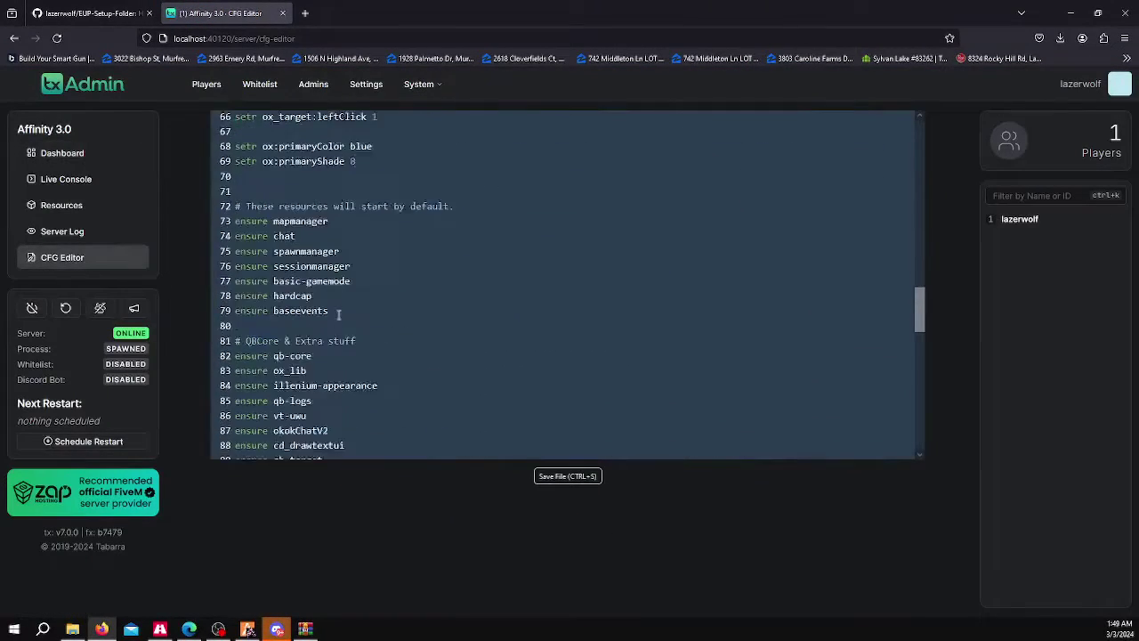
scroll(323, 236, down, 4)
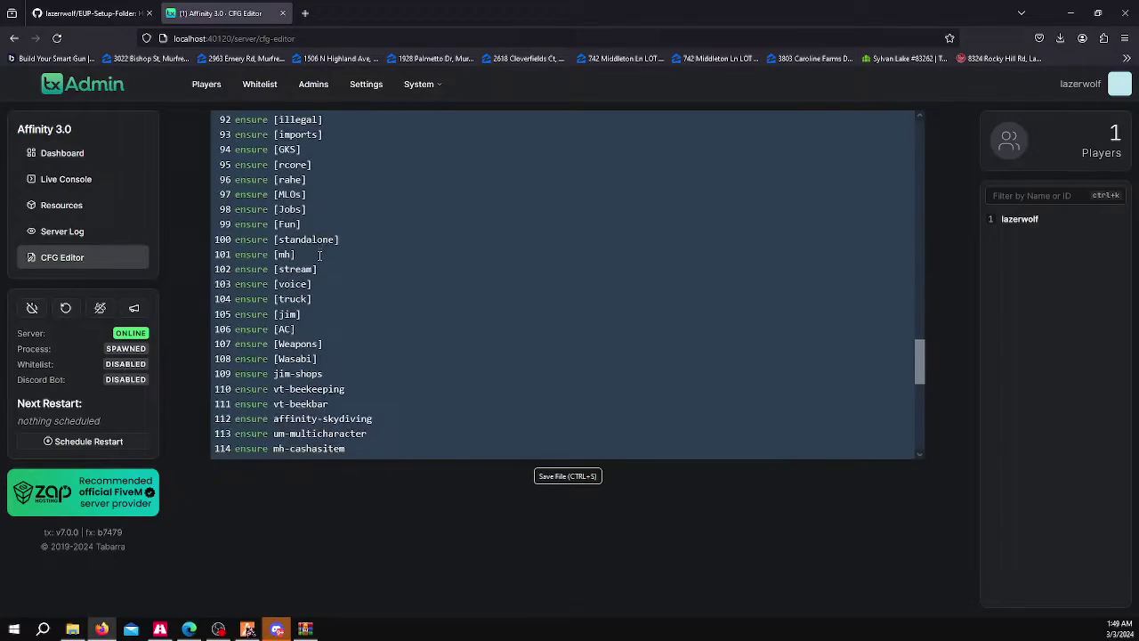
scroll(350, 285, up, 4)
scroll(352, 285, up, 2)
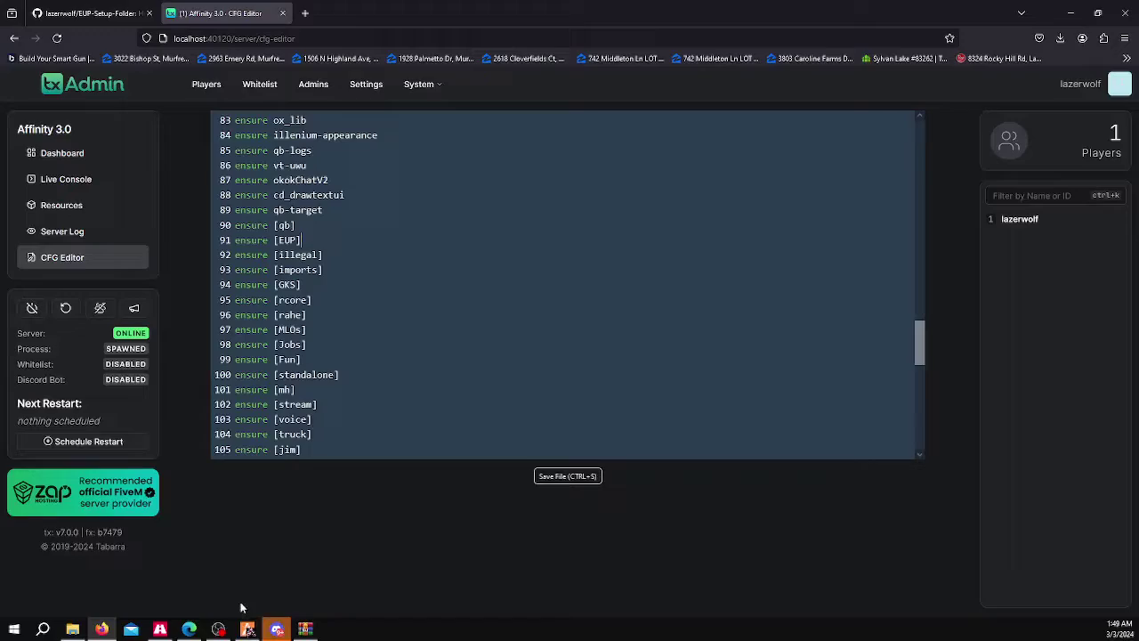
Switch to the FiveM game and launch the Clothes Menu for the character from the admin commands
click(277, 629)
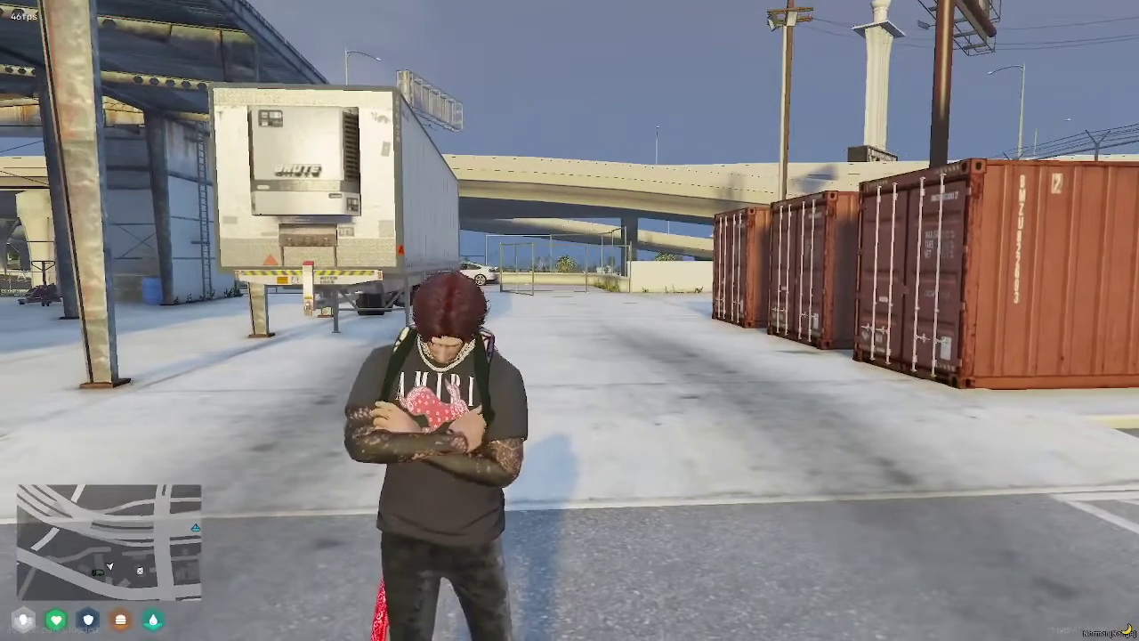
text(t/adm)
key(Escape)
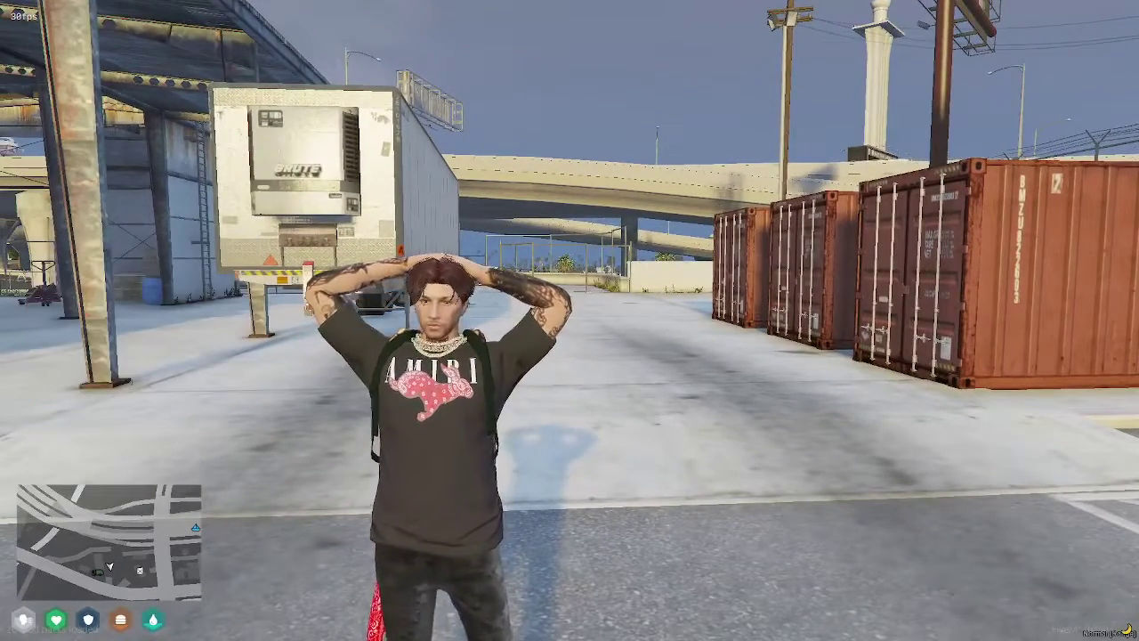
click(867, 268)
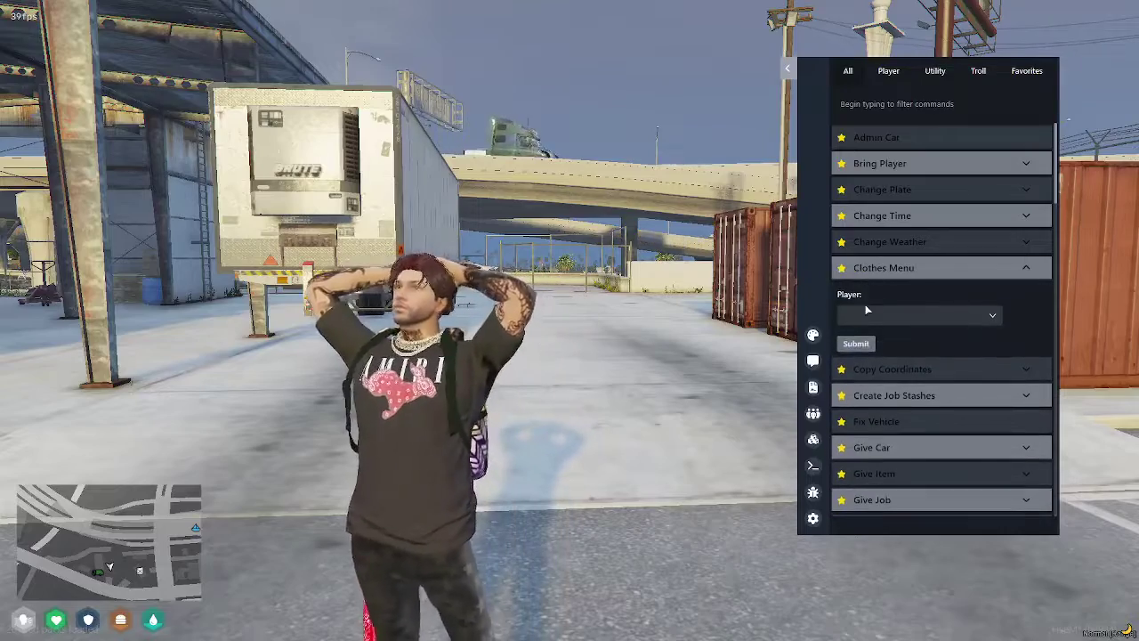
click(867, 310)
click(831, 332)
click(855, 343)
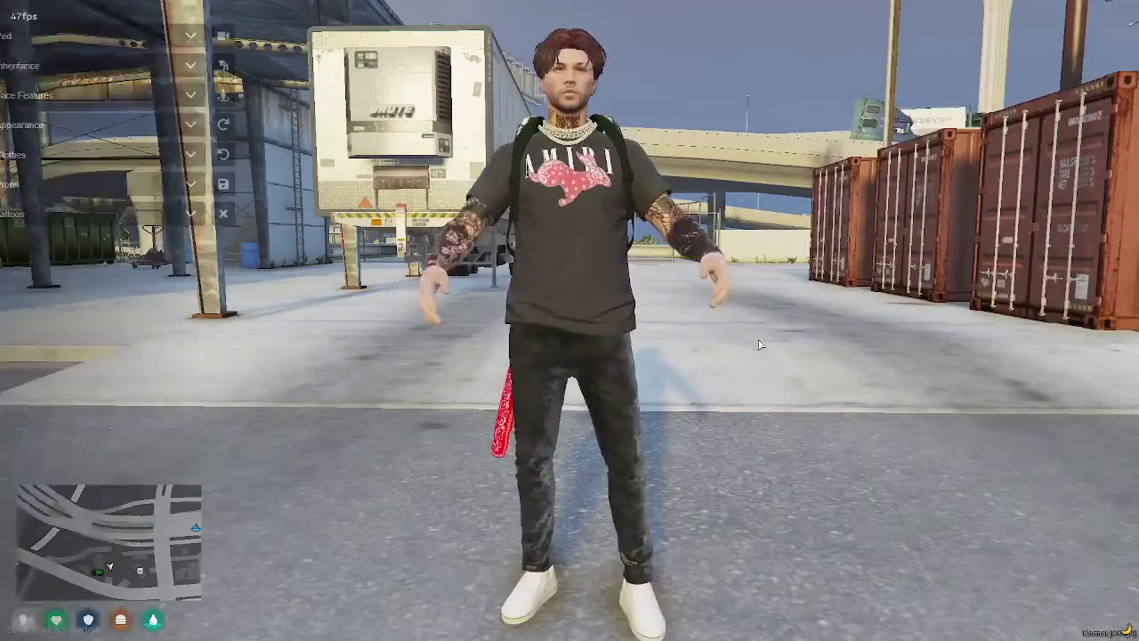
Expand the character's clothes options and preview jacket drawable 642
click(53, 153)
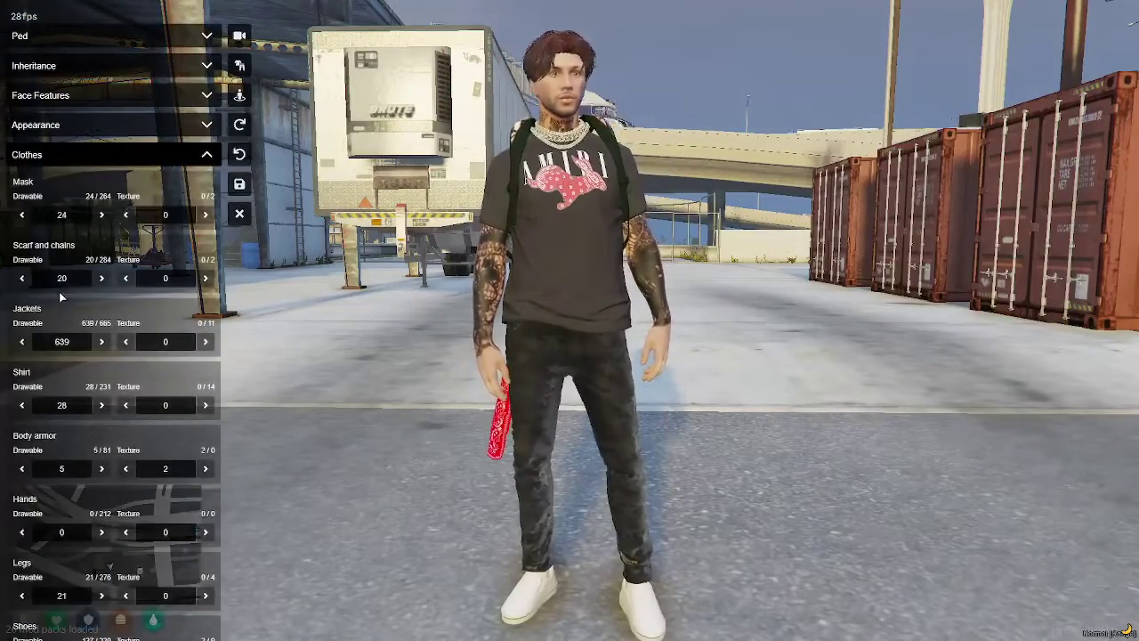
scroll(82, 279, down, 1)
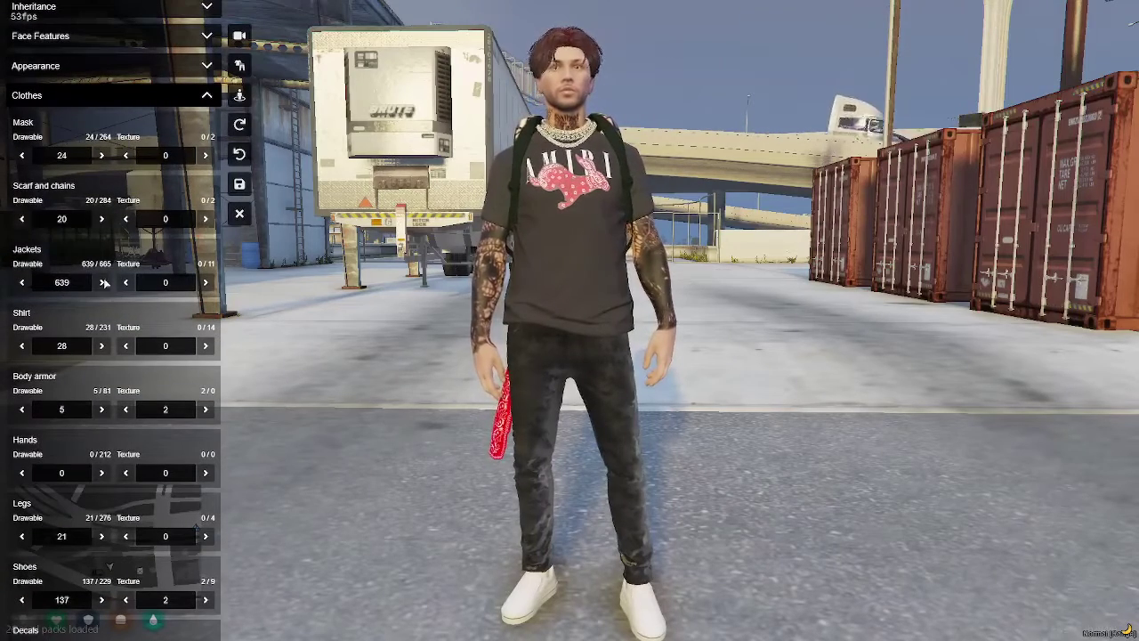
click(102, 282)
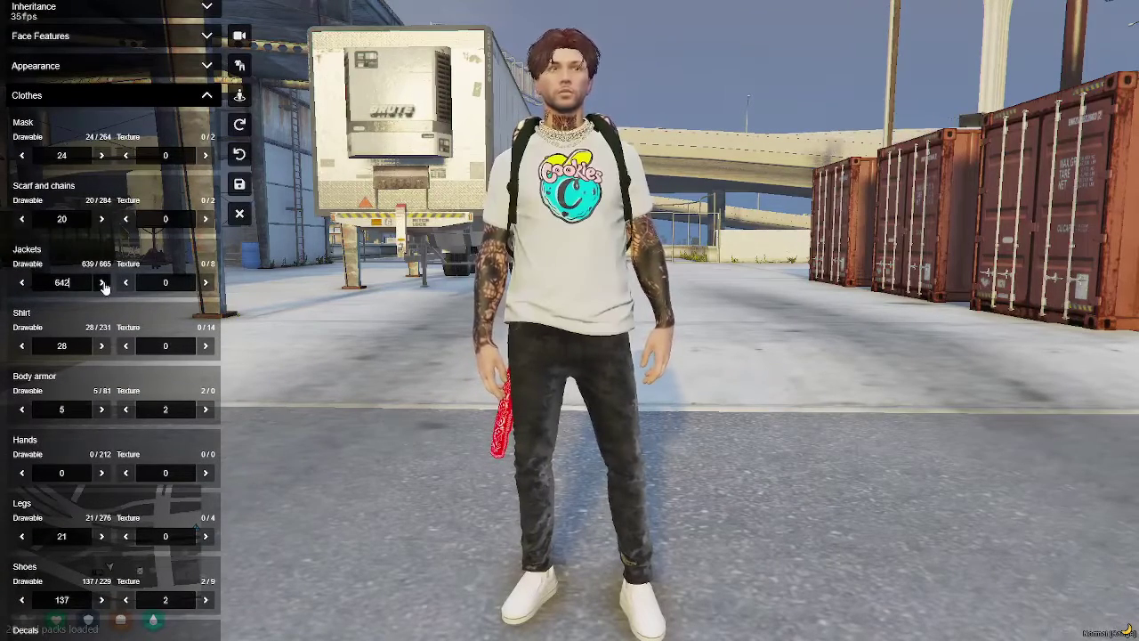
Preview legs drawable 24 on the character and exit the customization without saving
scroll(77, 412, down, 2)
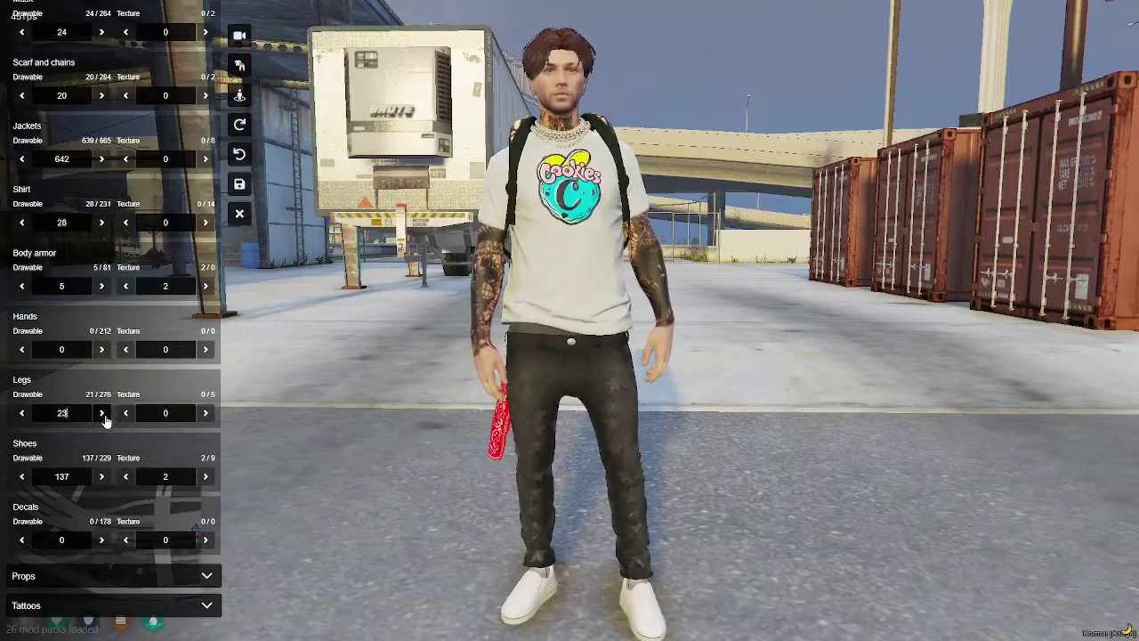
click(105, 420)
click(104, 420)
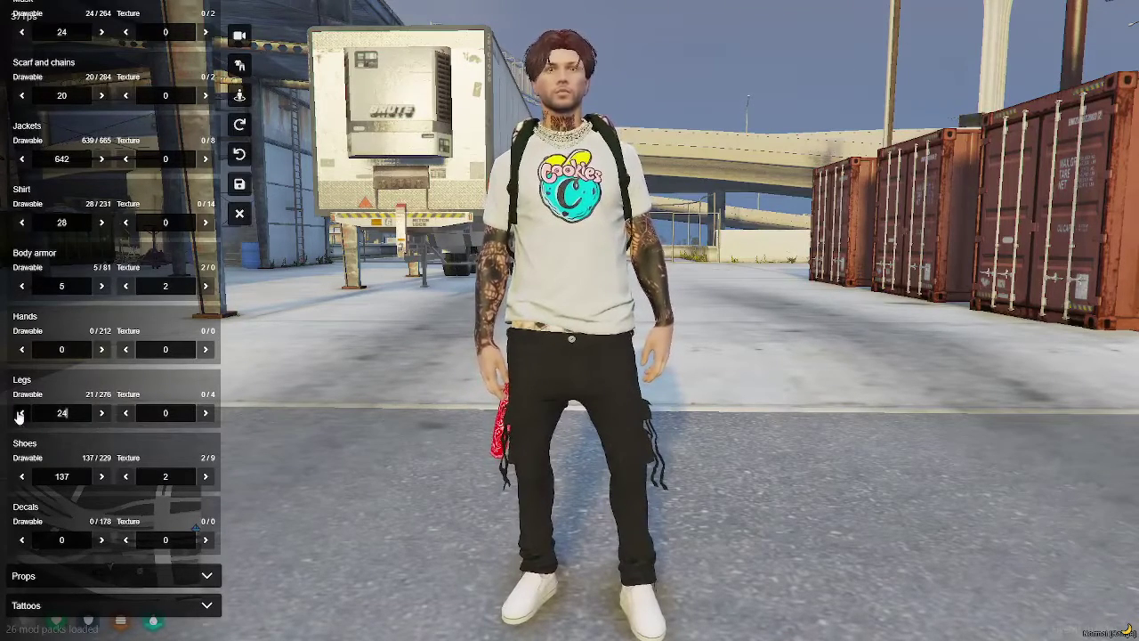
click(238, 217)
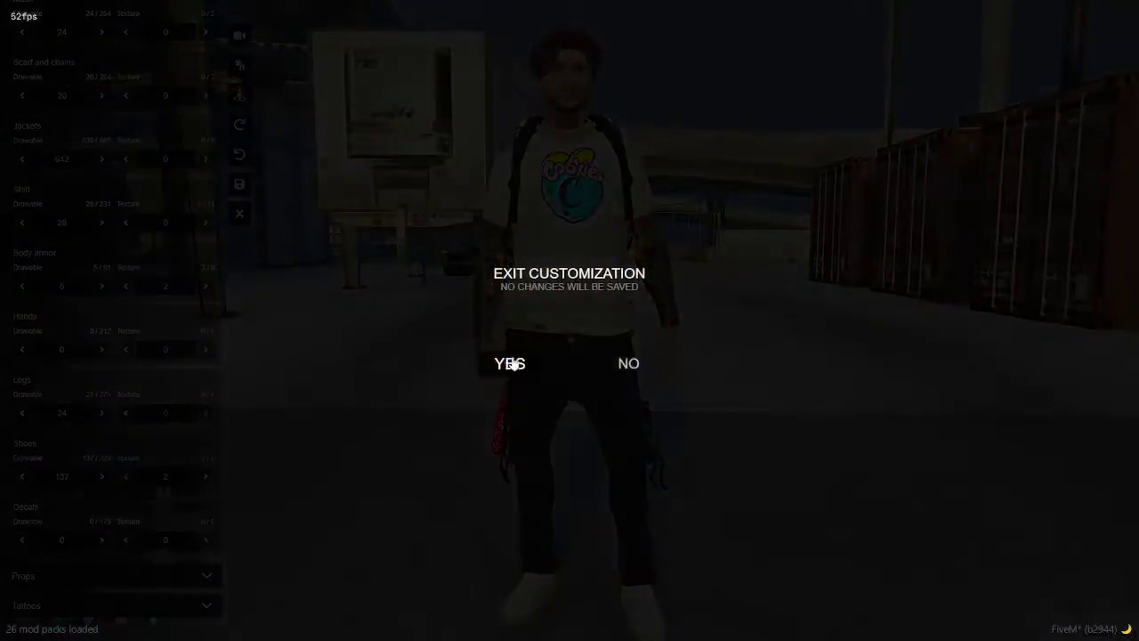
click(511, 361)
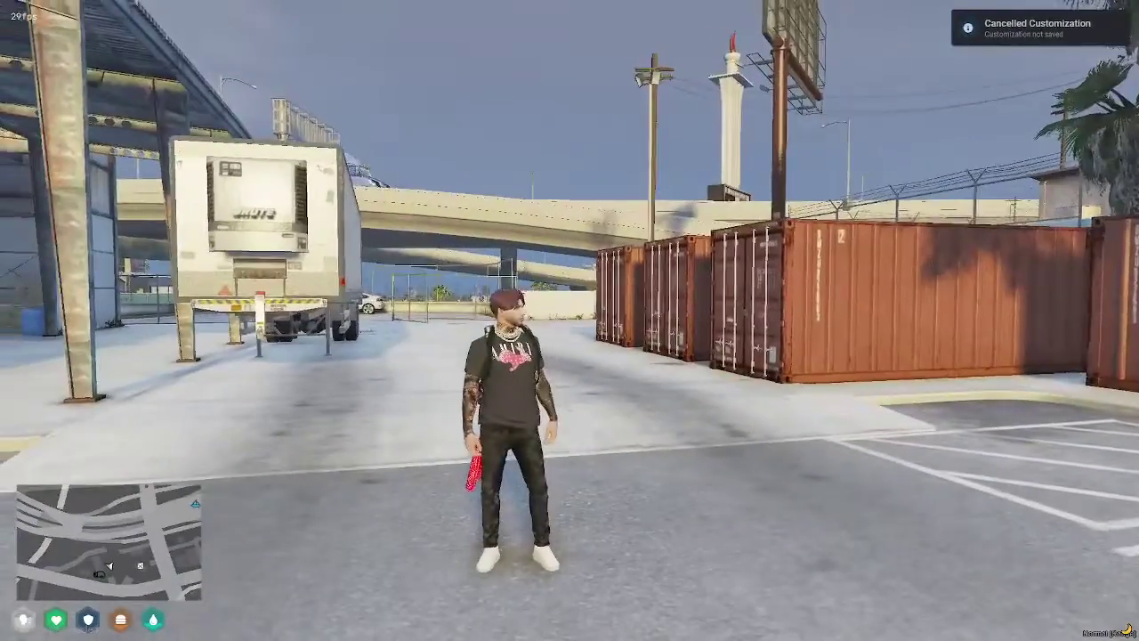